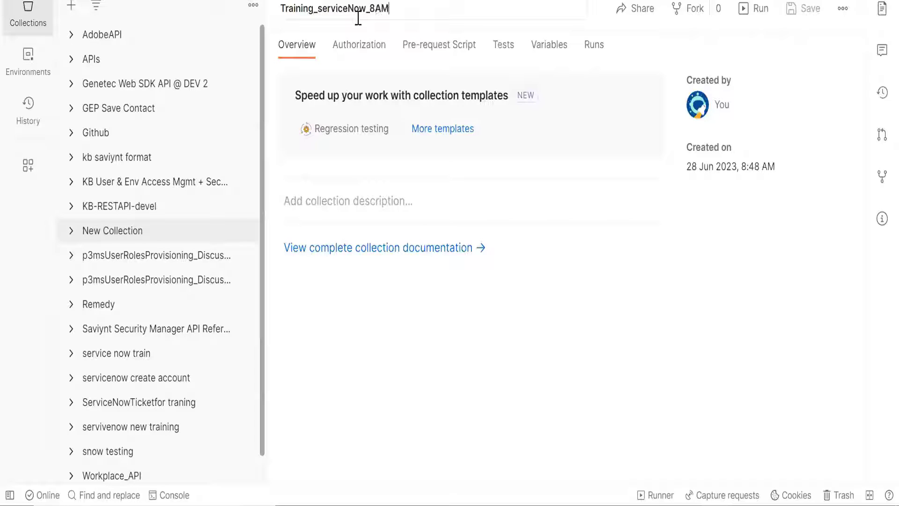
# - Confirm Training_serviceNow_8AM as the new collection's name and add a request to that collection
pyautogui.press('Return')
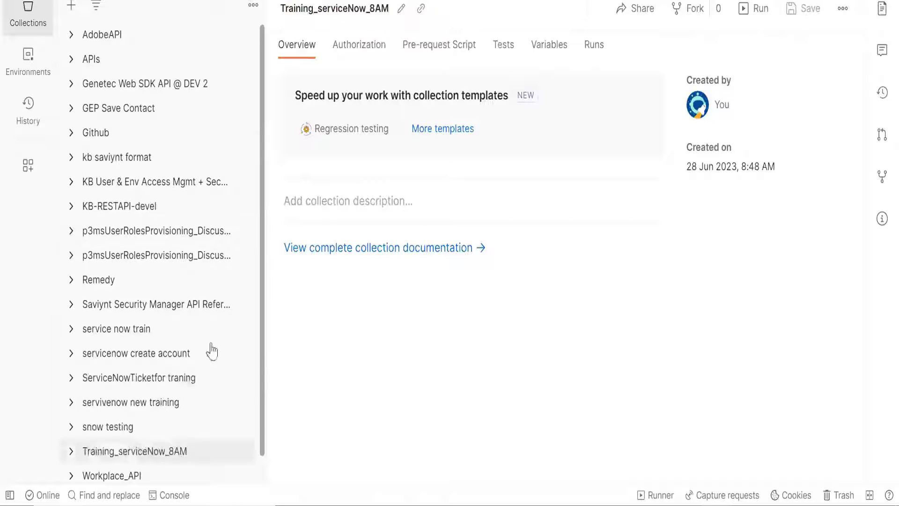
pyautogui.scroll(-1, 150, 426)
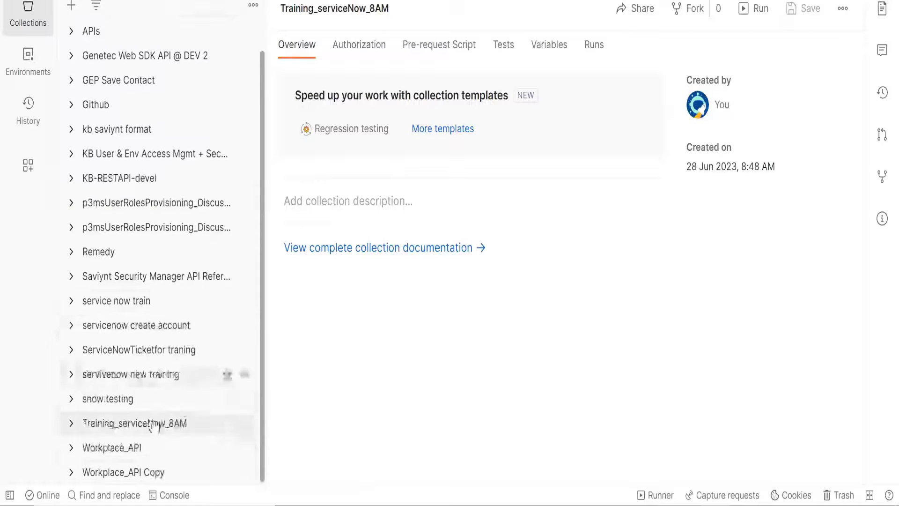
pyautogui.click(77, 426)
pyautogui.scroll(-1, 117, 388)
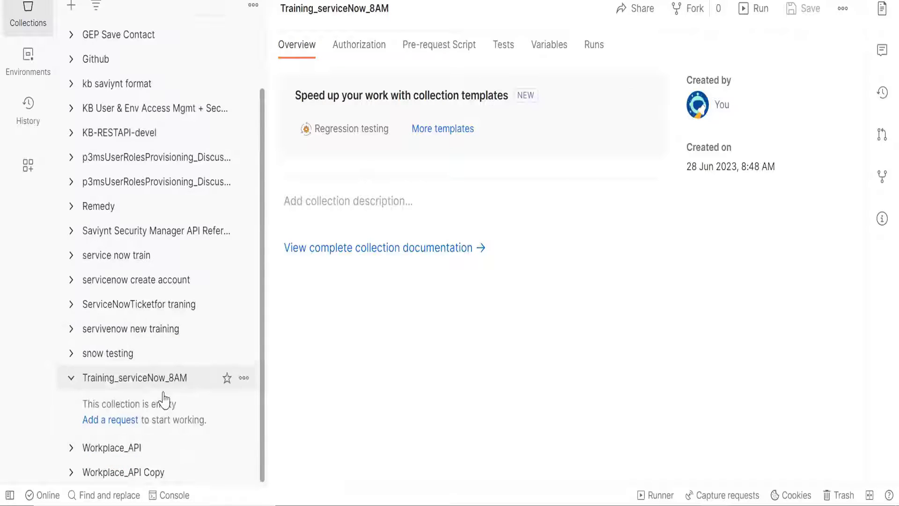
pyautogui.click(245, 379)
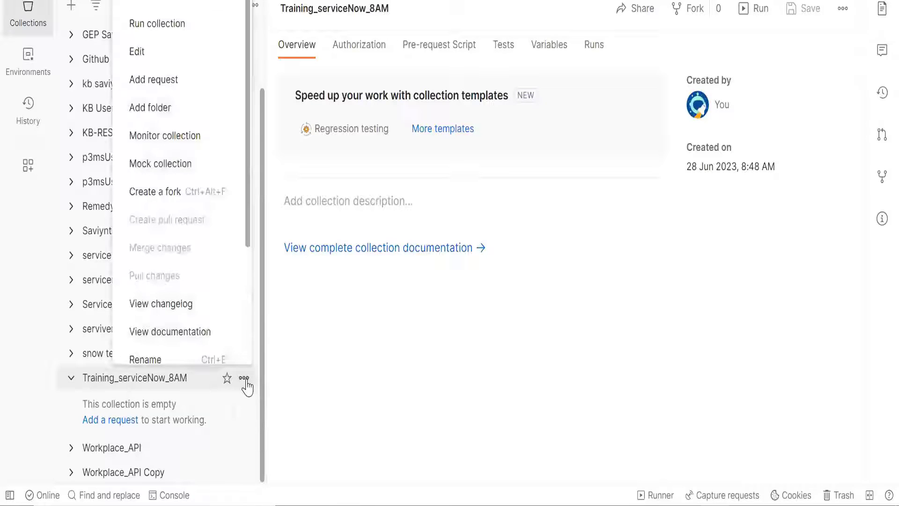
pyautogui.click(169, 88)
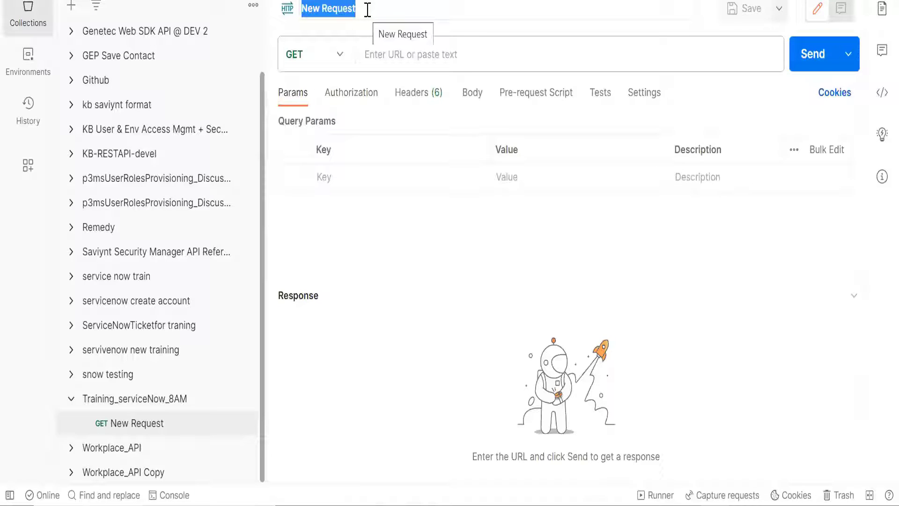
# - Rename the new request in the Training_serviceNow_8AM collection as CreateAccount
pyautogui.write('Create')
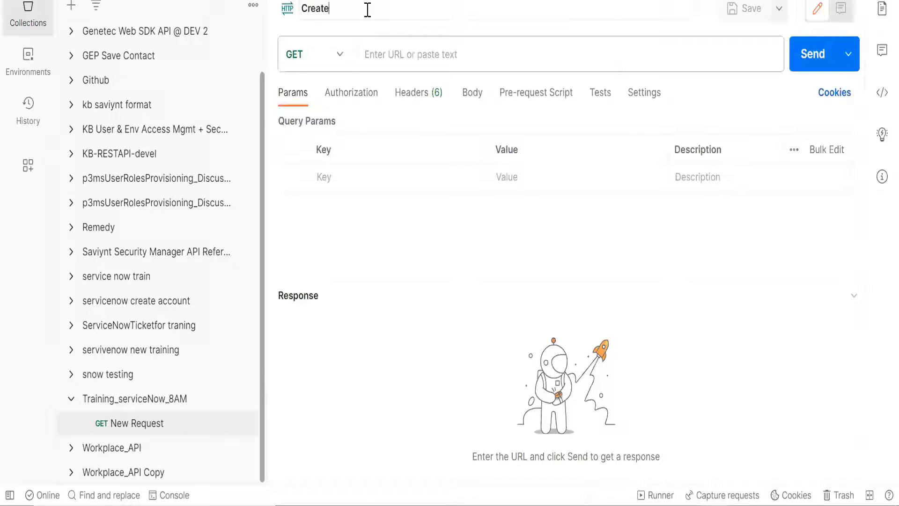
pyautogui.write('Account')
pyautogui.press('Return')
# - Switch to Chrome, bring up the "ServiceNow as a Managed Application" documentation page and collapse its table of contents
pyautogui.moveTo(420, 459)
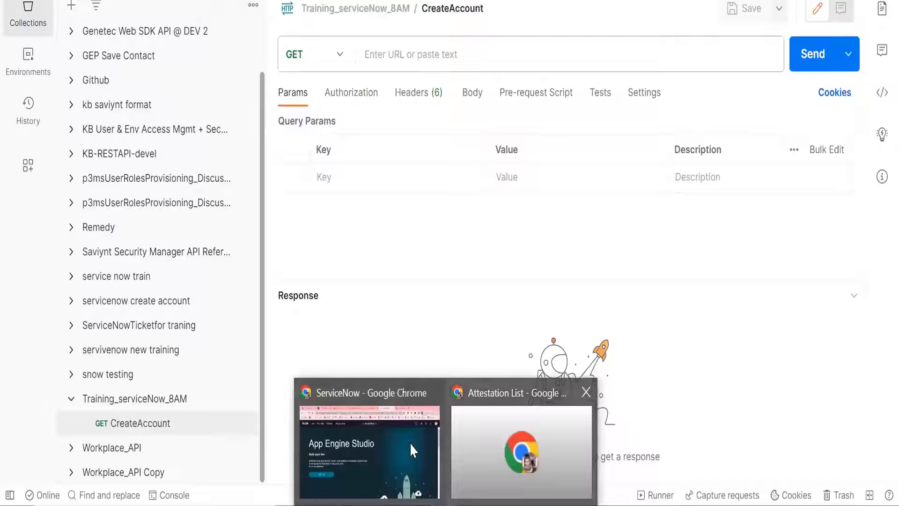
pyautogui.click(410, 443)
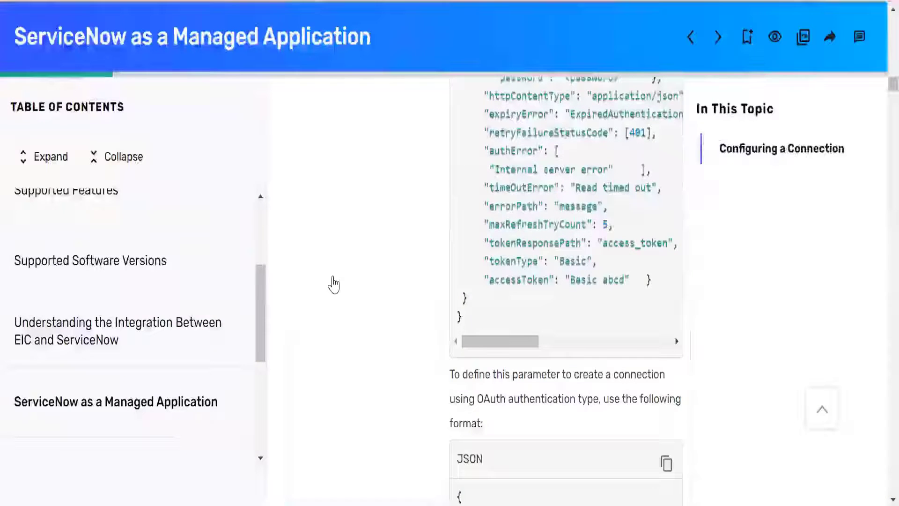
pyautogui.scroll(2, 331, 283)
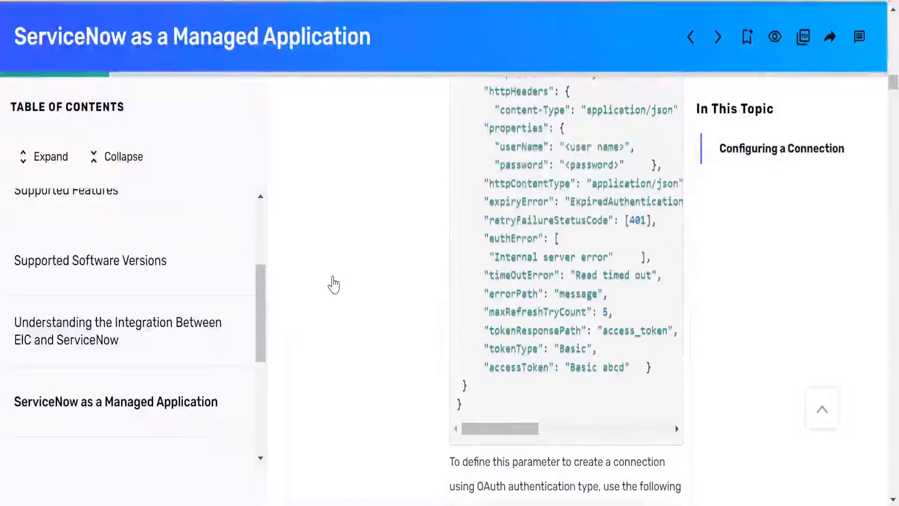
pyautogui.scroll(5, 333, 284)
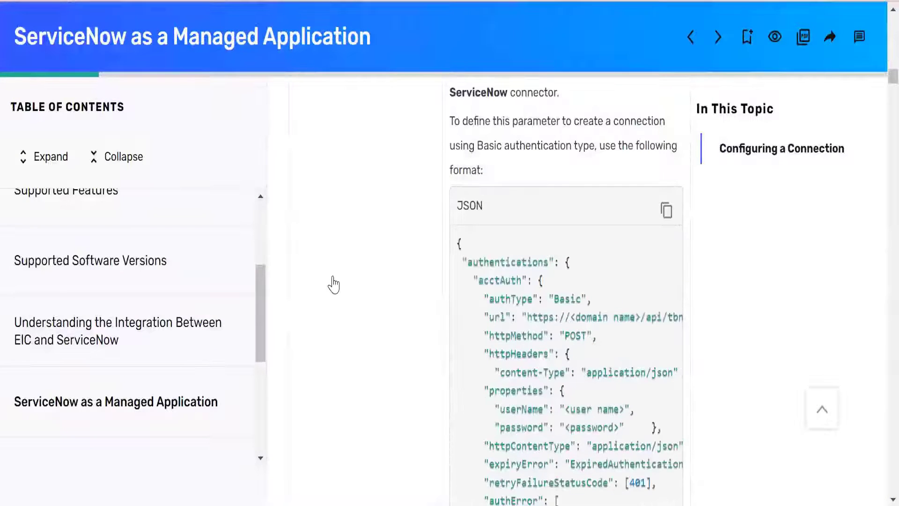
pyautogui.scroll(-3, 395, 377)
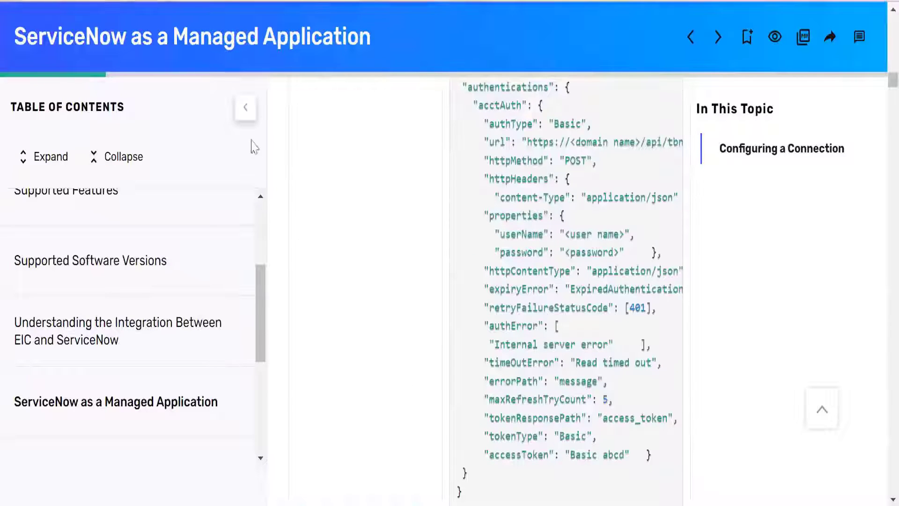
pyautogui.scroll(5, 248, 133)
pyautogui.click(244, 115)
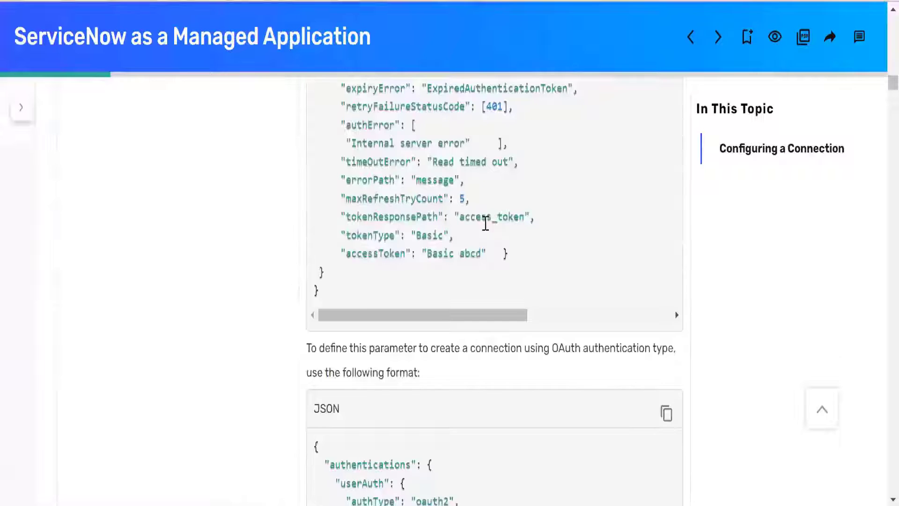
# - Examine the ConnectionJSON parameter's sample formats for Basic and OAuth authentication in the connector documentation
pyautogui.scroll(6, 516, 218)
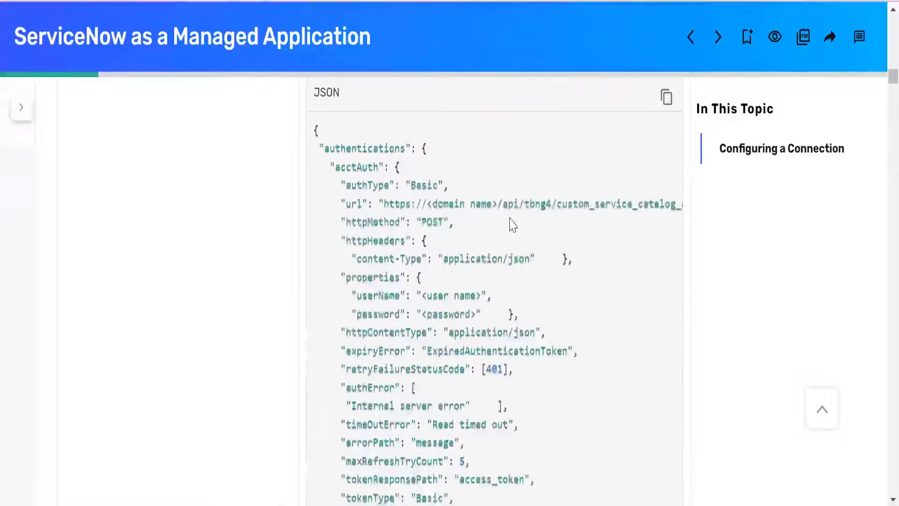
pyautogui.scroll(3, 513, 223)
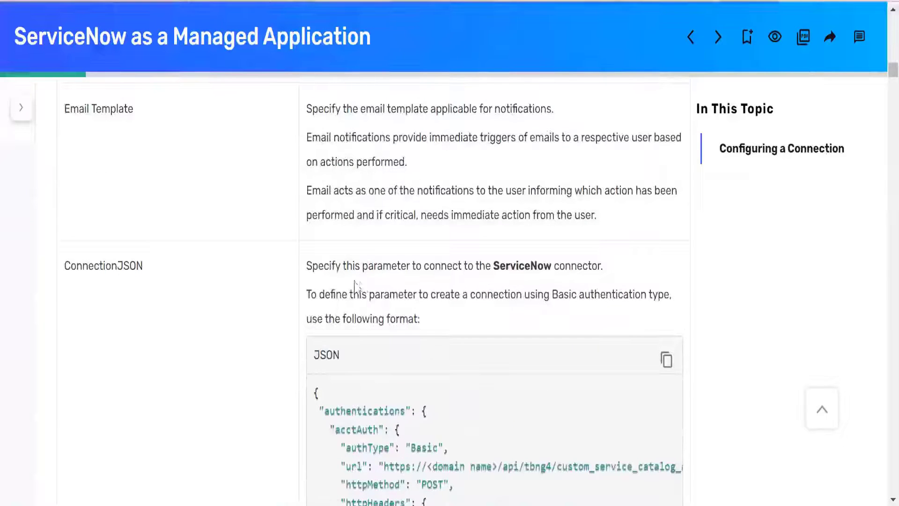
pyautogui.scroll(-5, 347, 277)
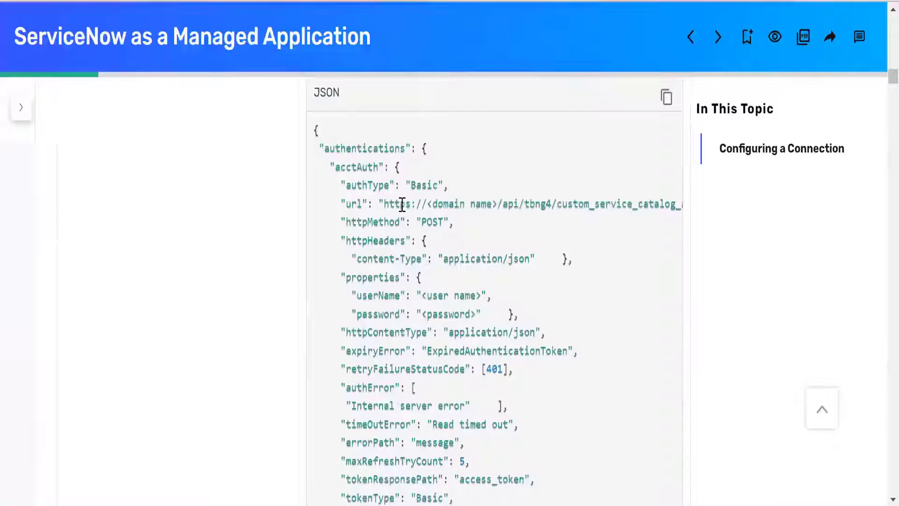
pyautogui.scroll(-2, 399, 414)
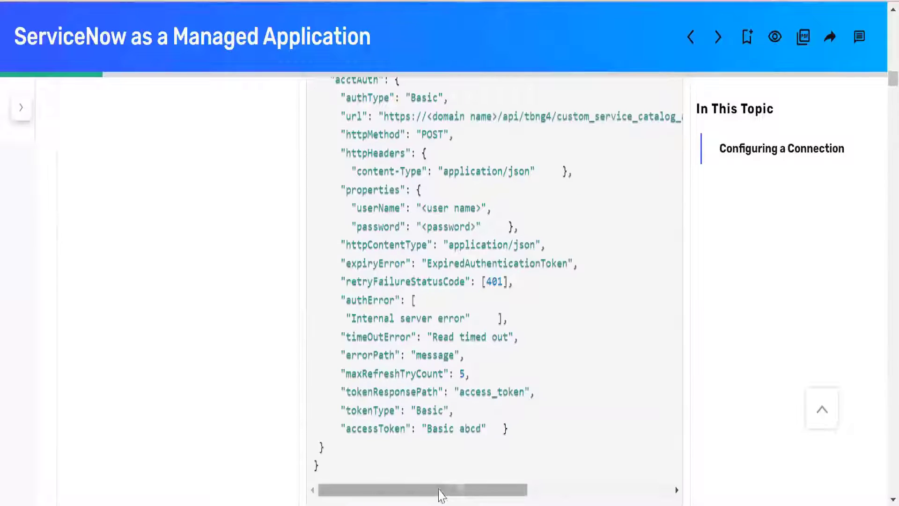
pyautogui.moveTo(450, 492)
pyautogui.mouseDown()
pyautogui.moveTo(595, 502)
pyautogui.moveTo(450, 496)
pyautogui.mouseUp()
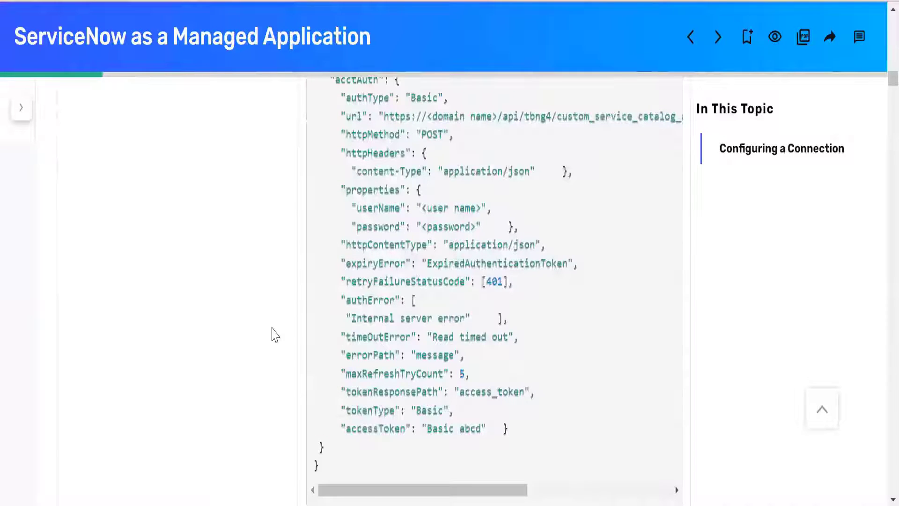
pyautogui.scroll(4, 275, 335)
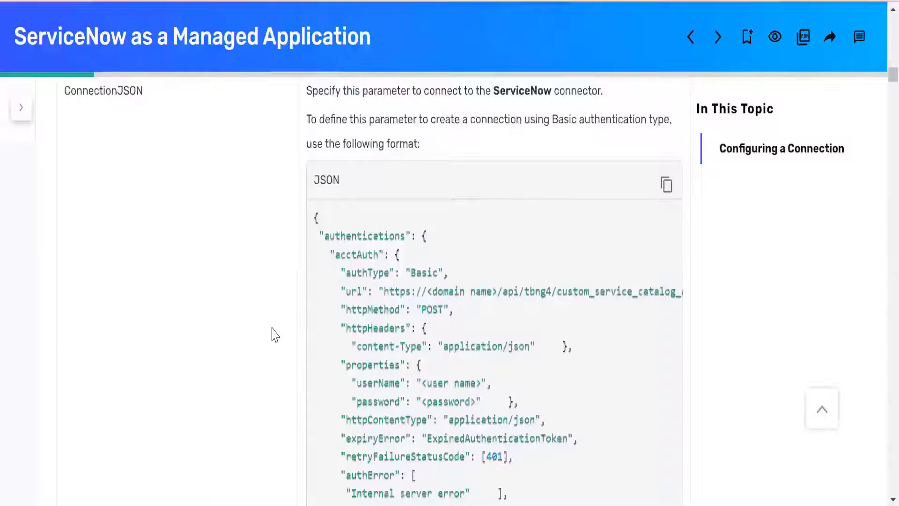
pyautogui.scroll(4, 274, 335)
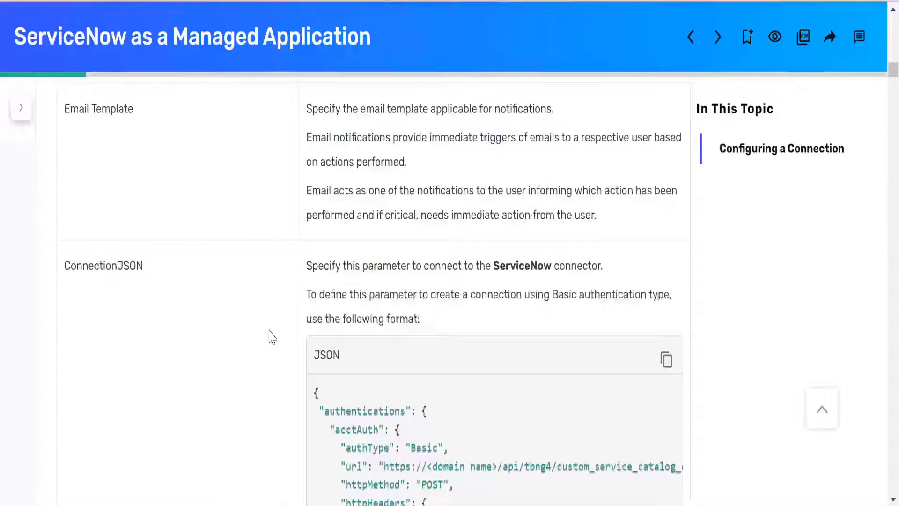
pyautogui.scroll(-16, 271, 336)
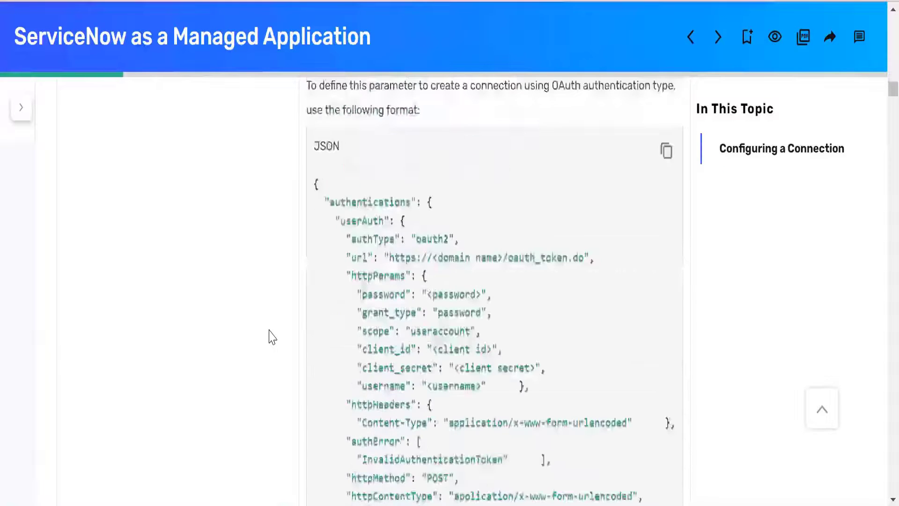
pyautogui.scroll(-2, 272, 336)
pyautogui.scroll(4, 272, 336)
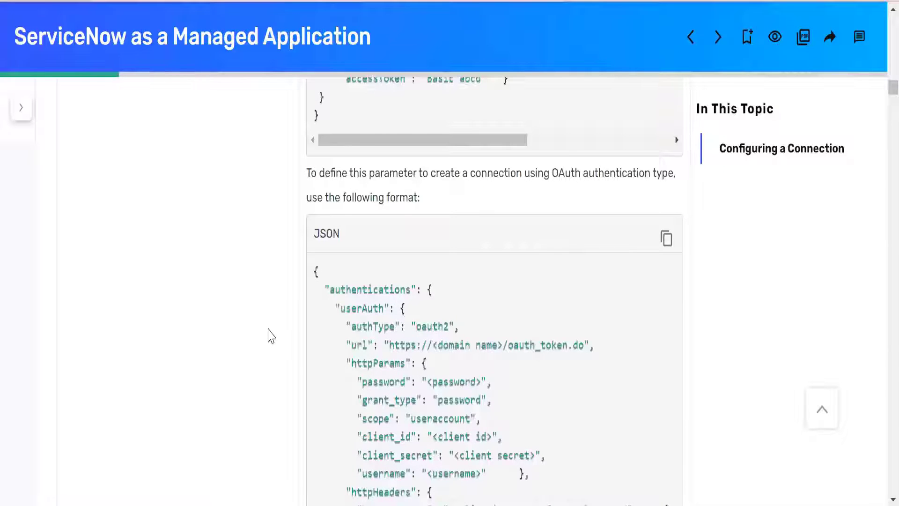
# - Read through the ImportAccountEntJSON sample under Reconciliation Parameters, down to the start of the Provisioning Parameters section
pyautogui.scroll(-17, 271, 336)
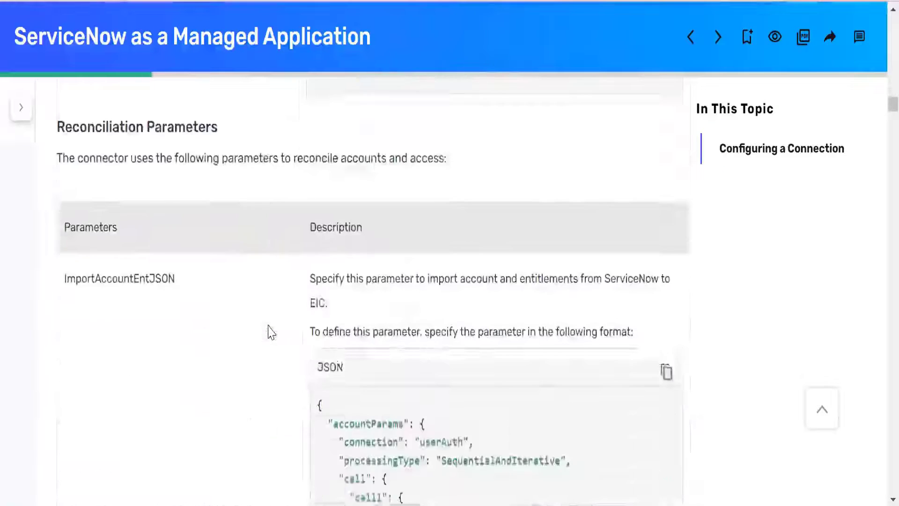
pyautogui.scroll(-8, 272, 333)
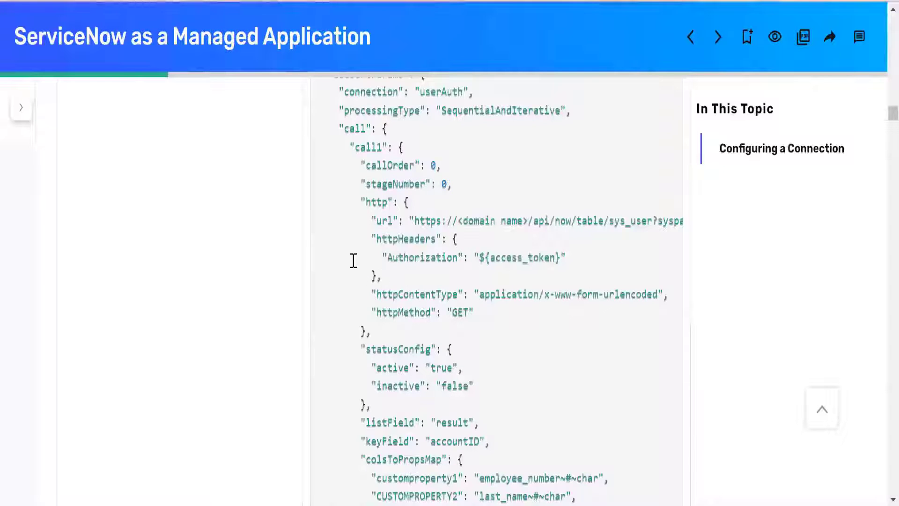
pyautogui.scroll(6, 353, 260)
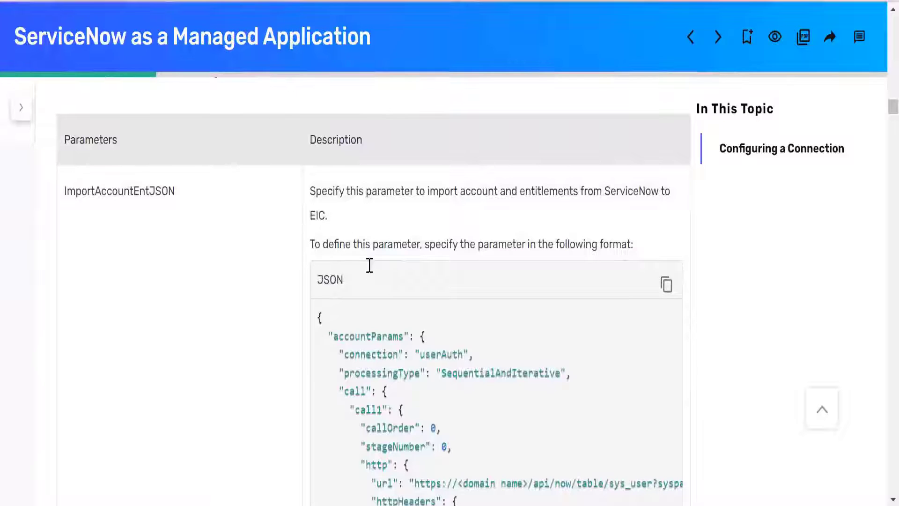
pyautogui.scroll(-20, 370, 265)
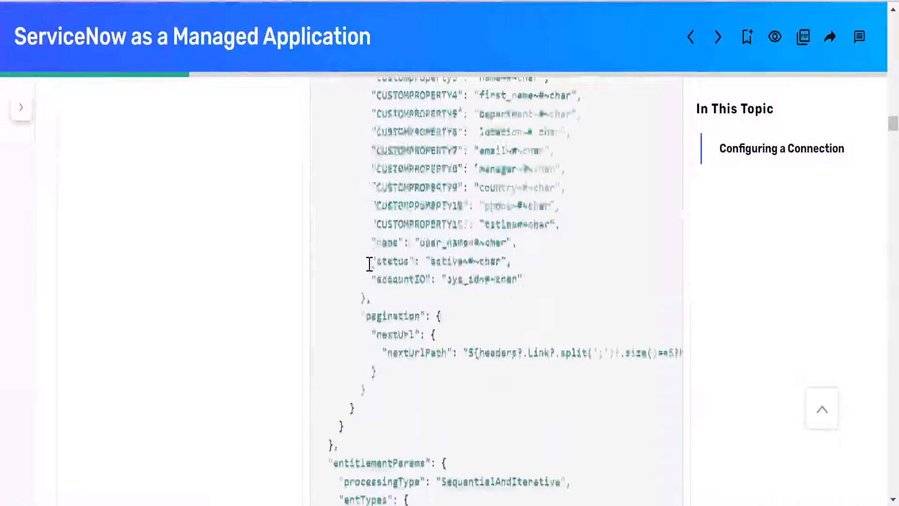
pyautogui.scroll(-20, 369, 265)
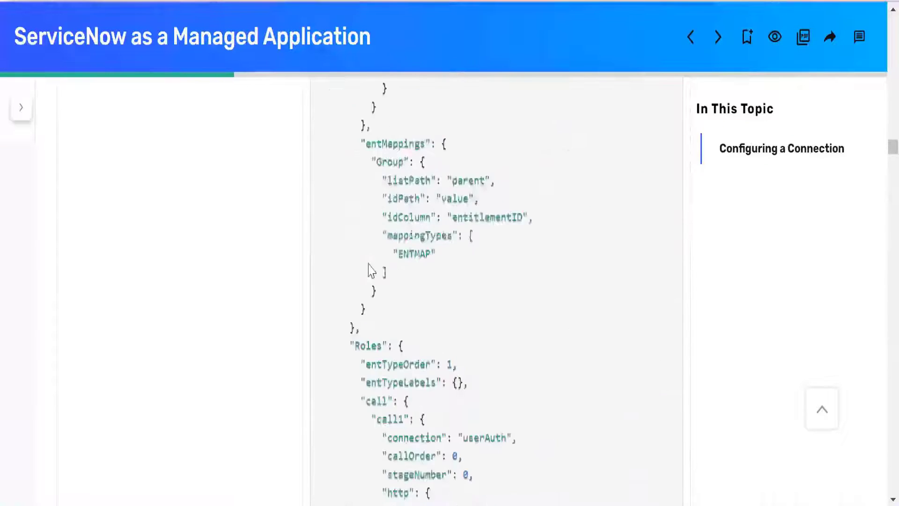
pyautogui.scroll(-20, 370, 265)
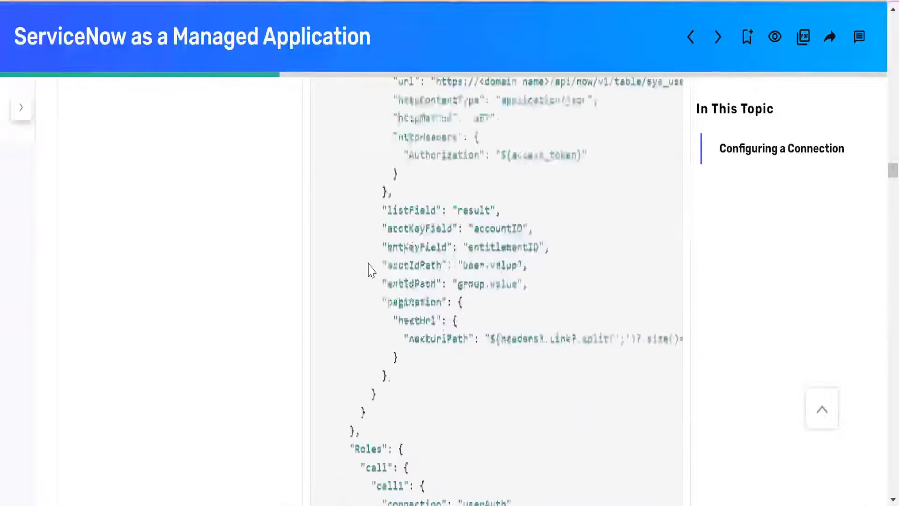
pyautogui.scroll(-10, 370, 265)
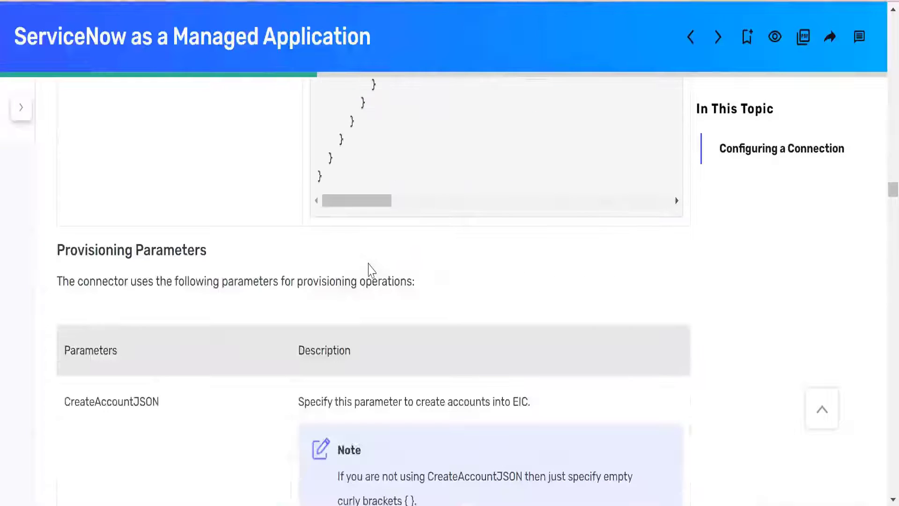
# - Go back to the accountParams block of the ImportAccountEntJSON sample and inspect the full sys_user table URL of its call1 request
pyautogui.scroll(15, 370, 269)
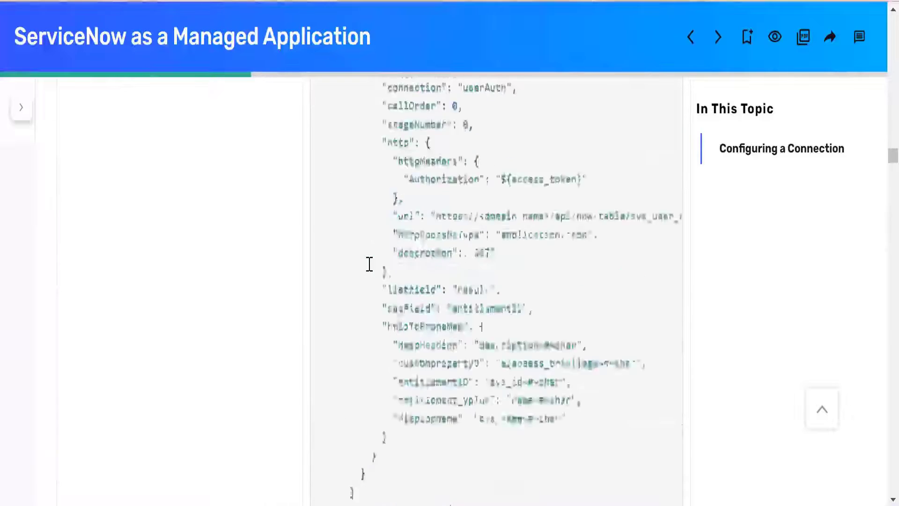
pyautogui.scroll(15, 369, 263)
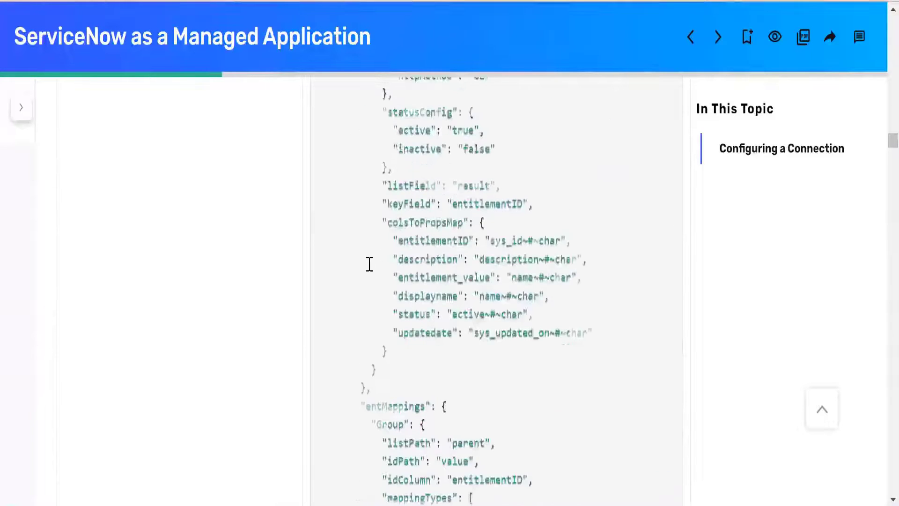
pyautogui.scroll(10, 369, 265)
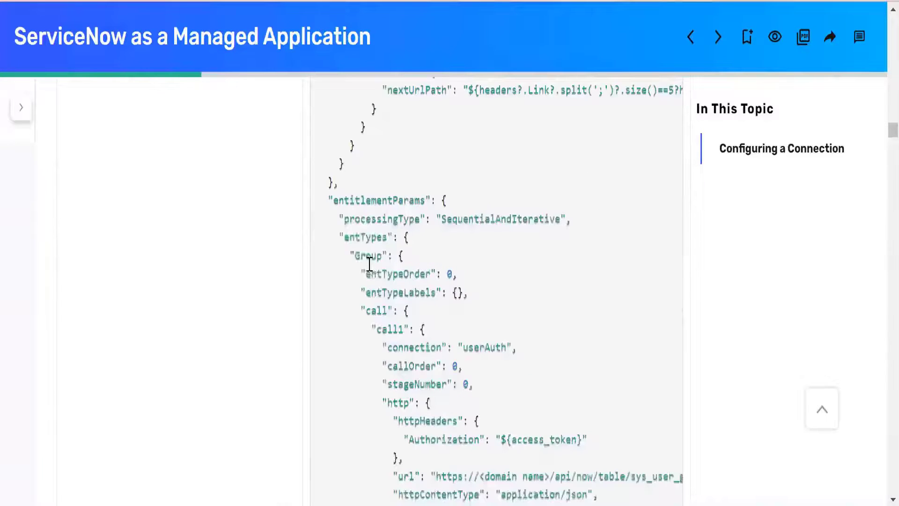
pyautogui.scroll(15, 370, 265)
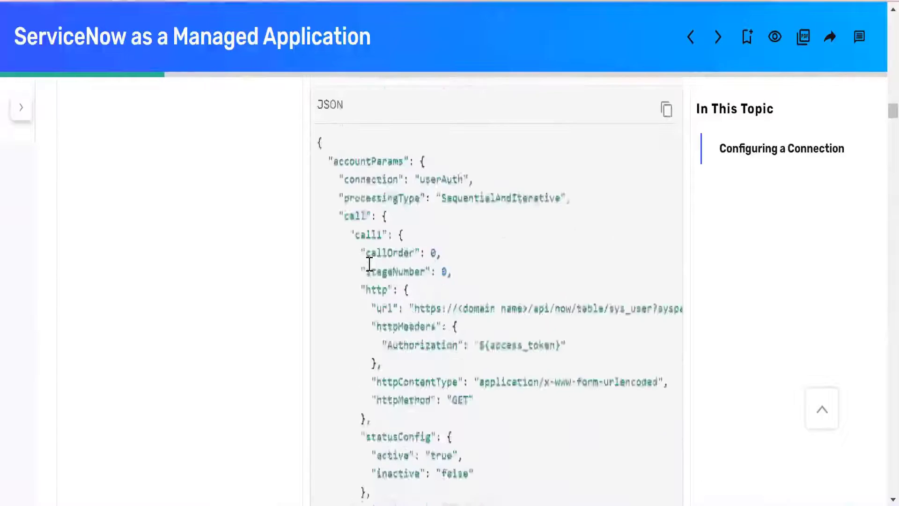
pyautogui.scroll(2, 369, 264)
pyautogui.scroll(-2, 370, 264)
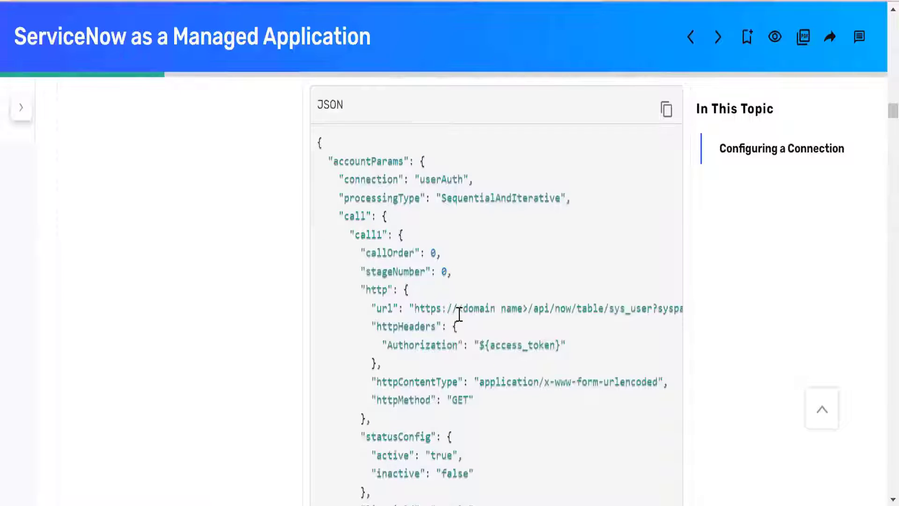
pyautogui.moveTo(458, 309); pyautogui.dragTo(588, 309)
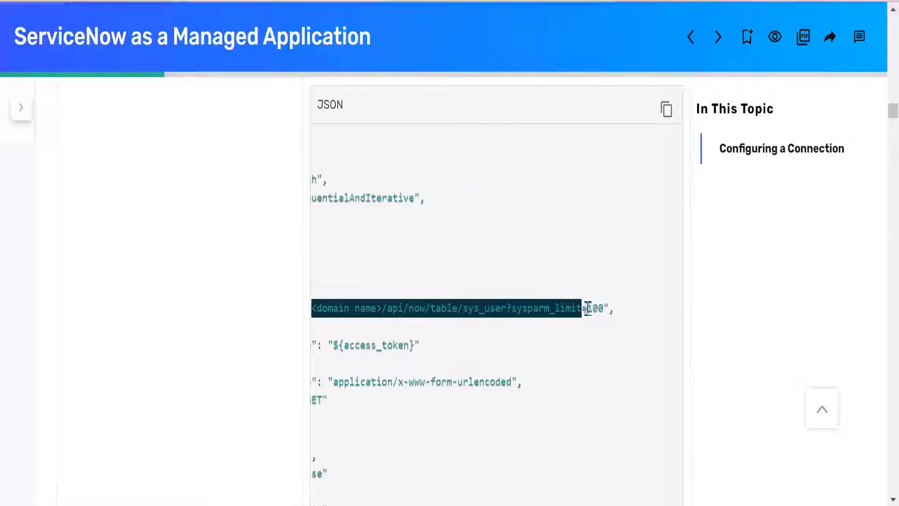
pyautogui.click(466, 308)
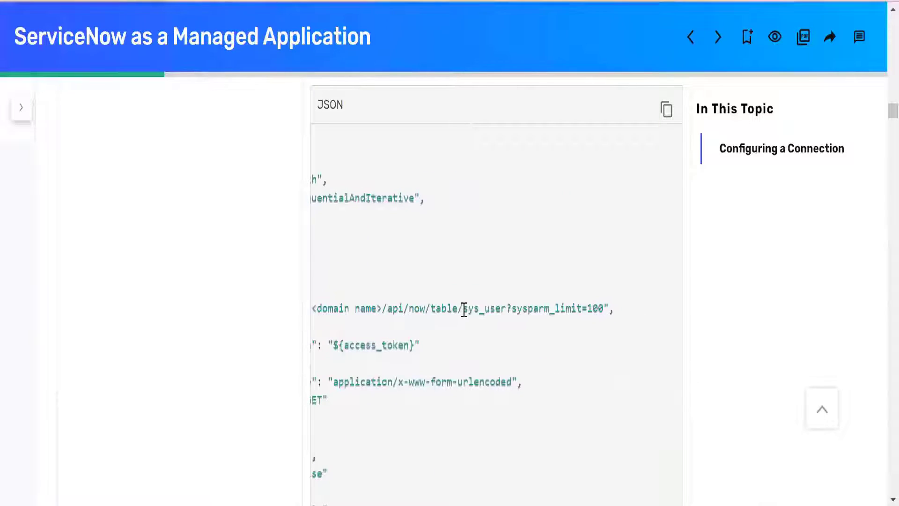
# - Highlight the sys_user table name and the whole call1 URL, and go back up to highlight the ImportAccountEntJSON parameter name
pyautogui.moveTo(463, 309); pyautogui.dragTo(507, 313)
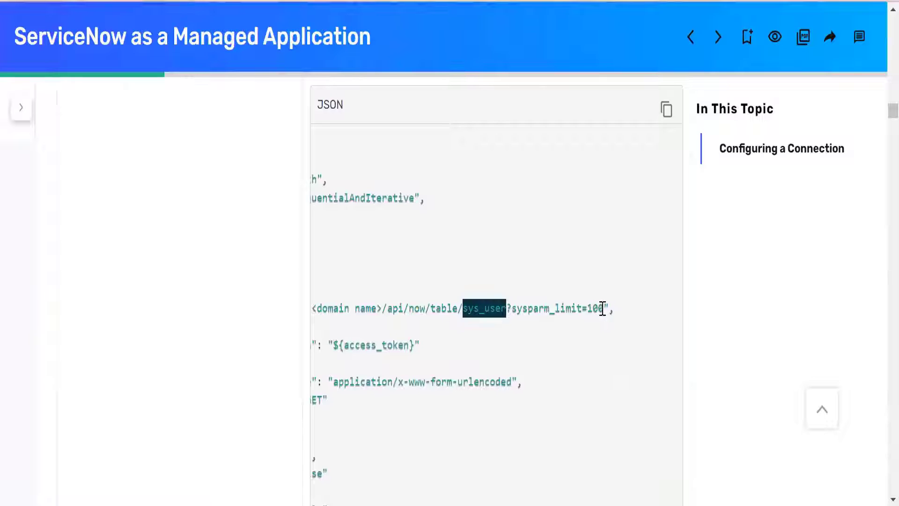
pyautogui.moveTo(602, 309); pyautogui.dragTo(406, 309)
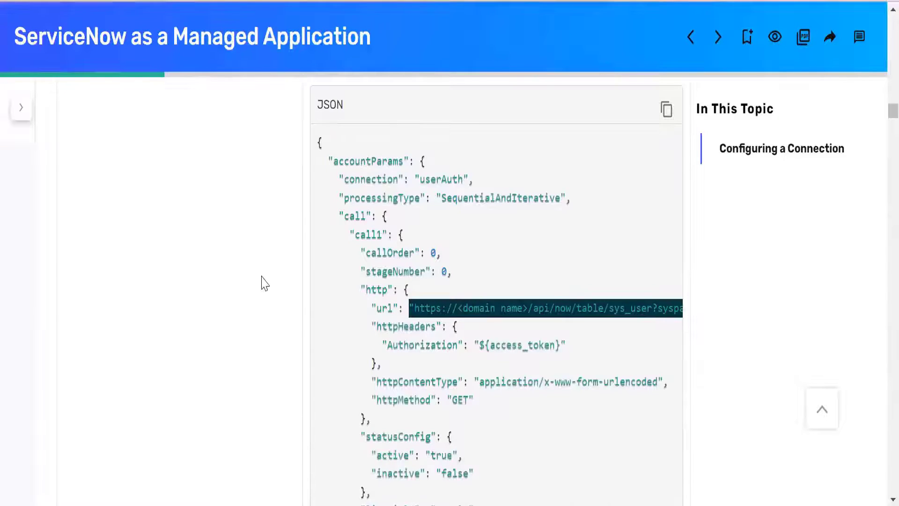
pyautogui.scroll(4, 261, 281)
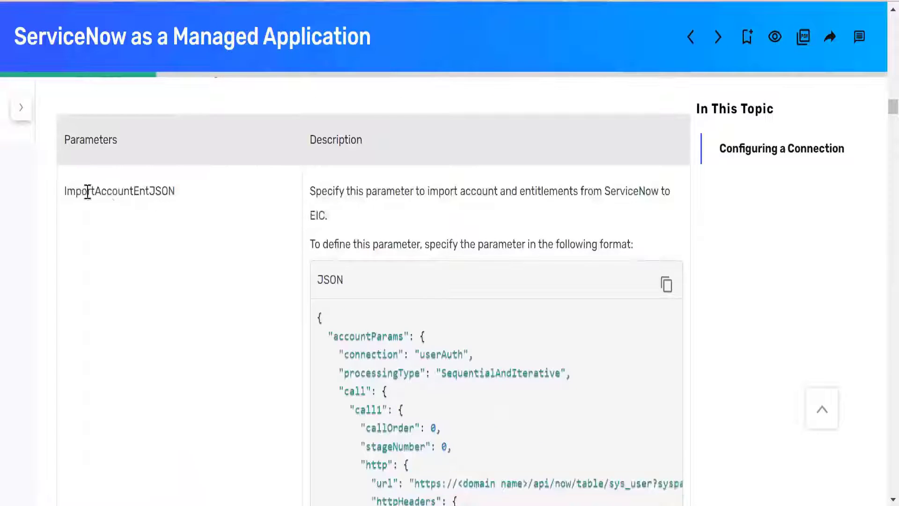
pyautogui.doubleClick(86, 193)
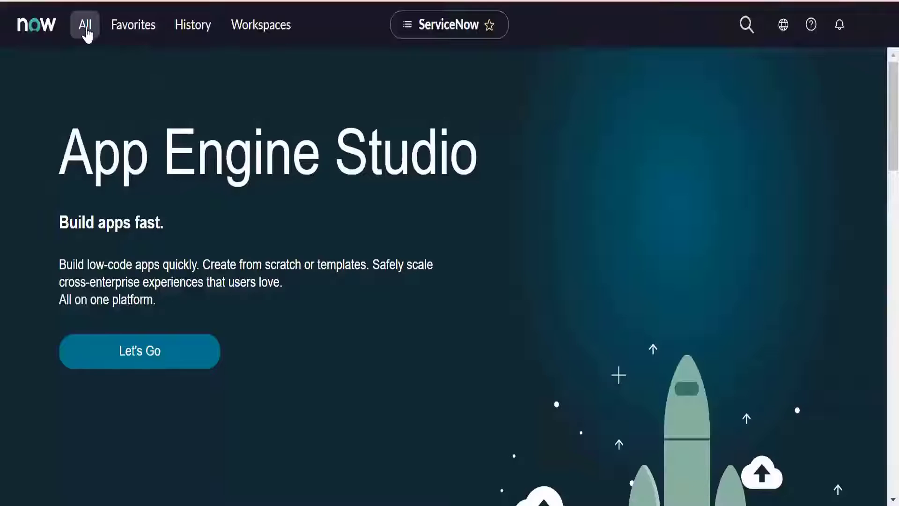
# - Switch to the ServiceNow instance, filter the application navigator for "tables" and open the Tables list under System Definition
pyautogui.click(86, 26)
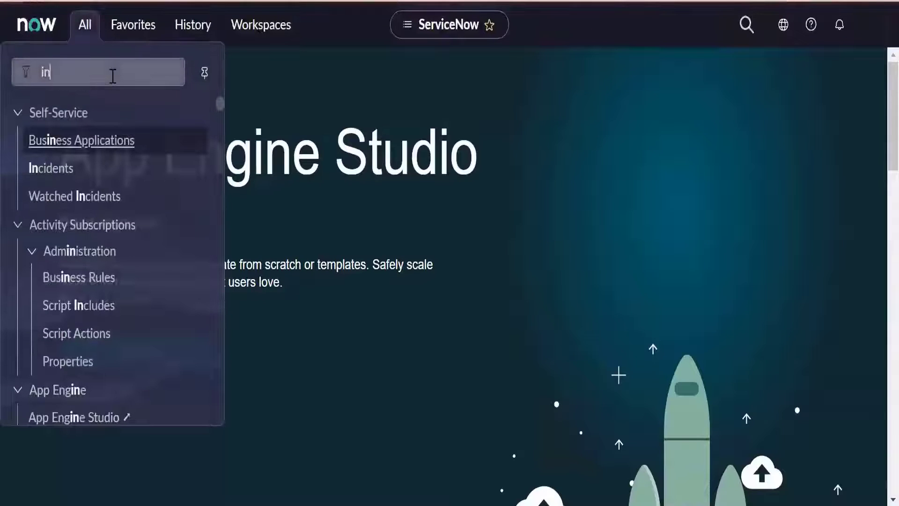
pyautogui.press('BackSpace')
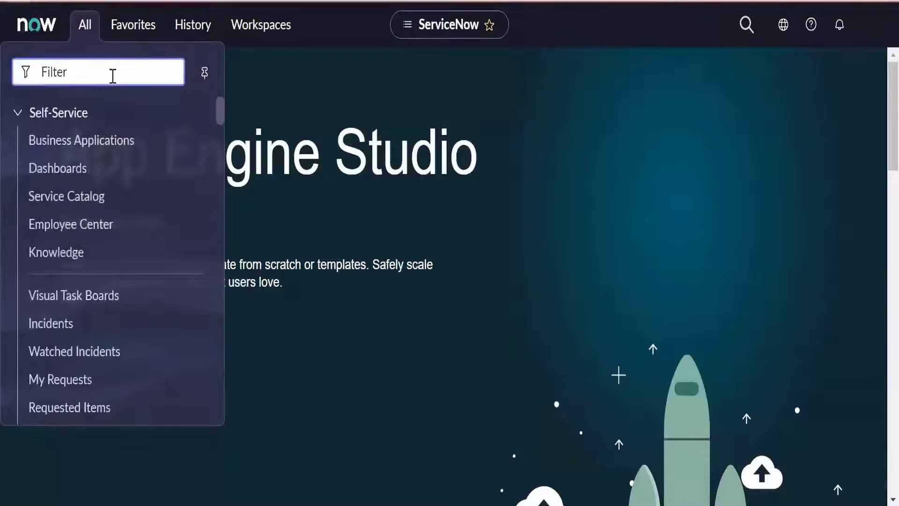
pyautogui.write('tabled')
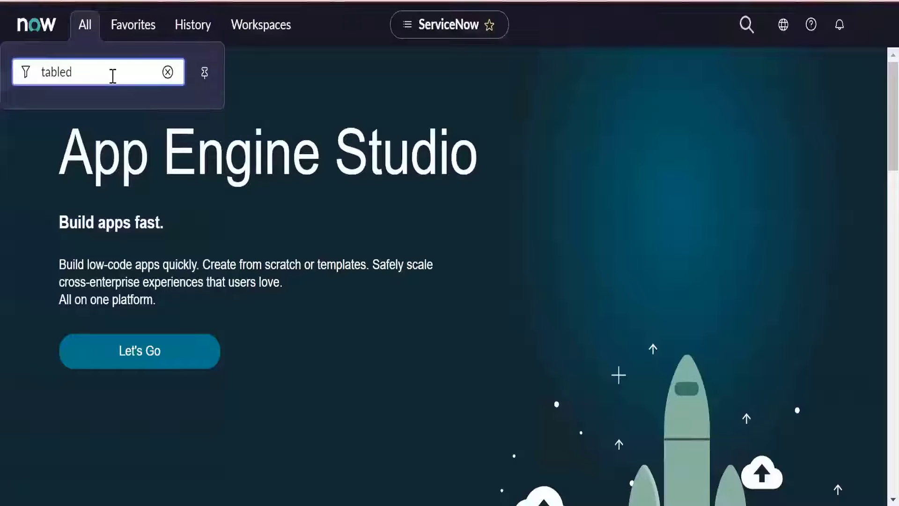
pyautogui.press('BackSpace')
pyautogui.write('s')
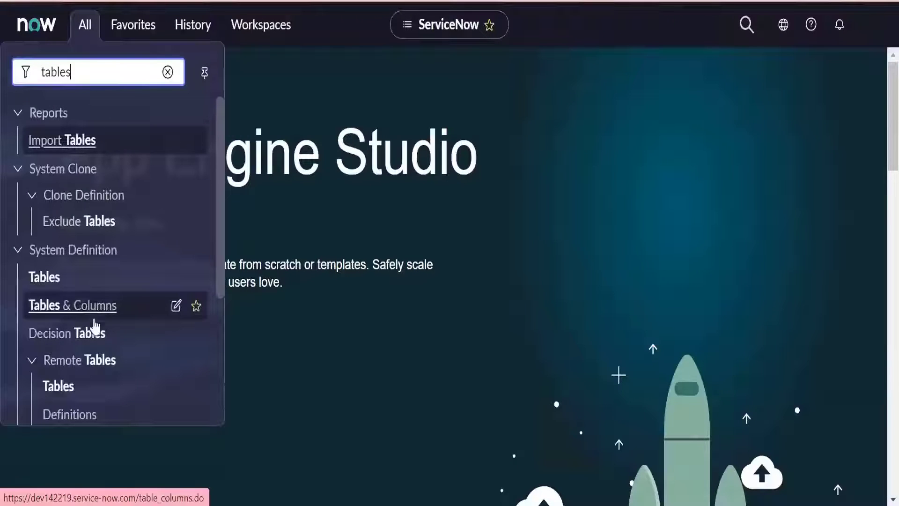
pyautogui.click(50, 280)
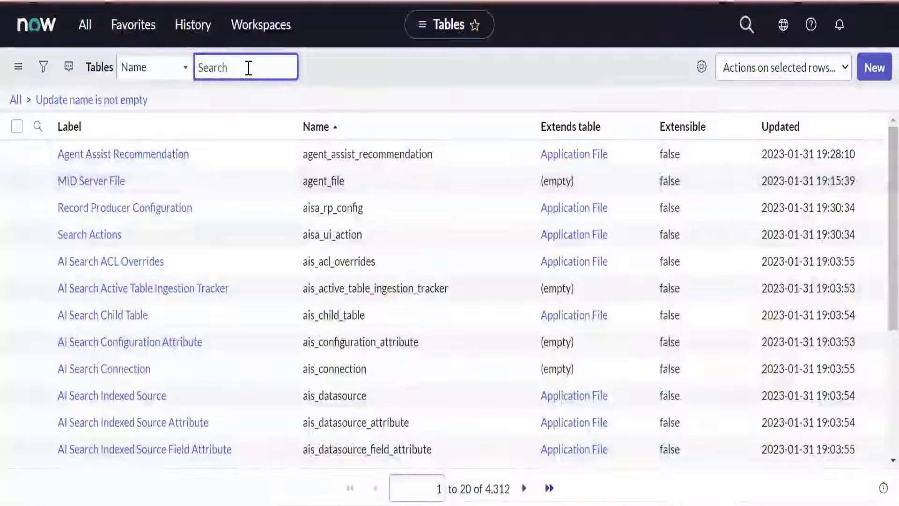
# - Search the Tables list by name for sys_user and open the User table's definition
pyautogui.write('sys_use')
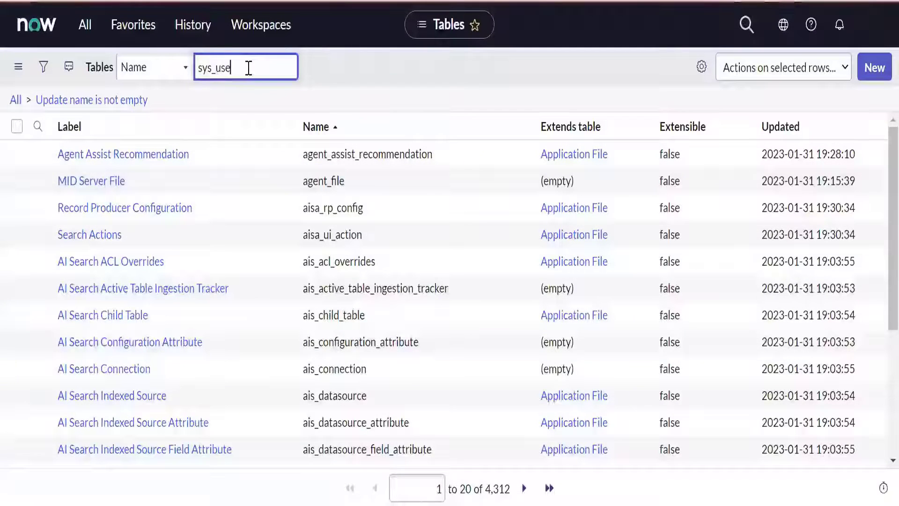
pyautogui.write('r')
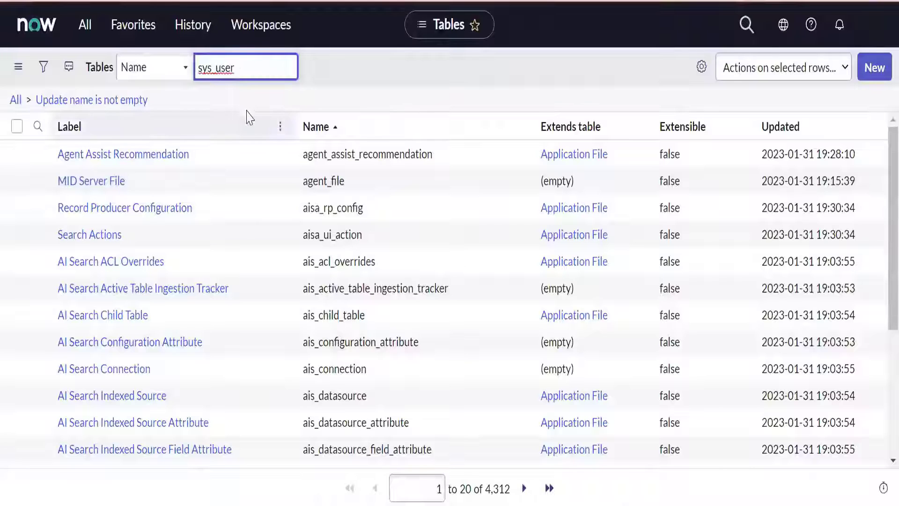
pyautogui.press('Return')
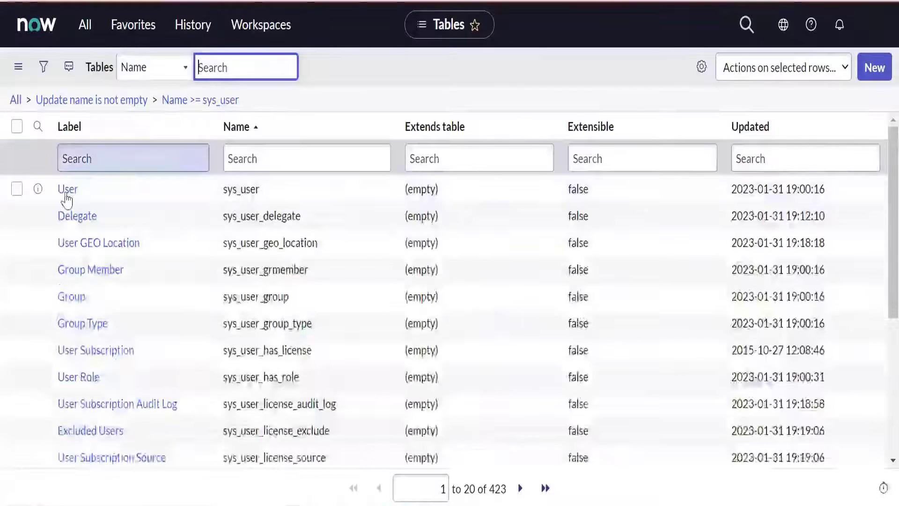
pyautogui.click(68, 189)
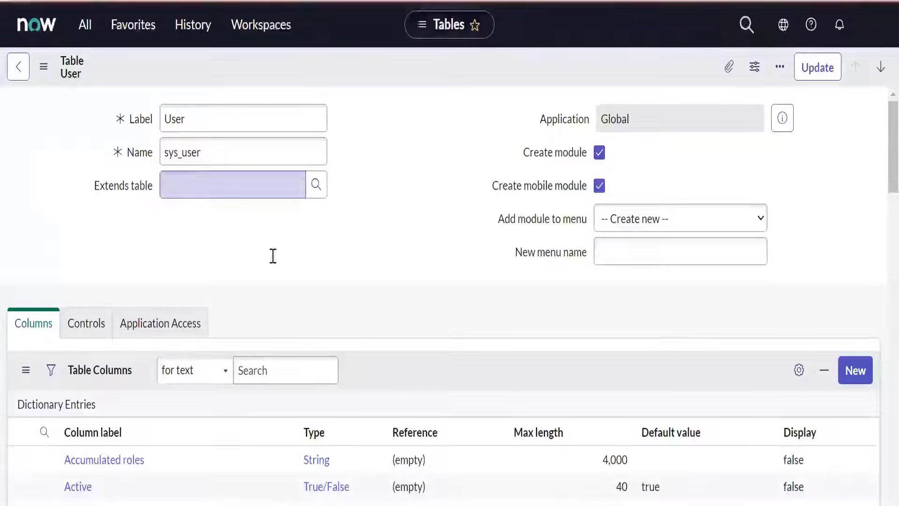
# - Examine the User table's columns, related links and access controls, and return to the start of its definition
pyautogui.scroll(-4, 317, 262)
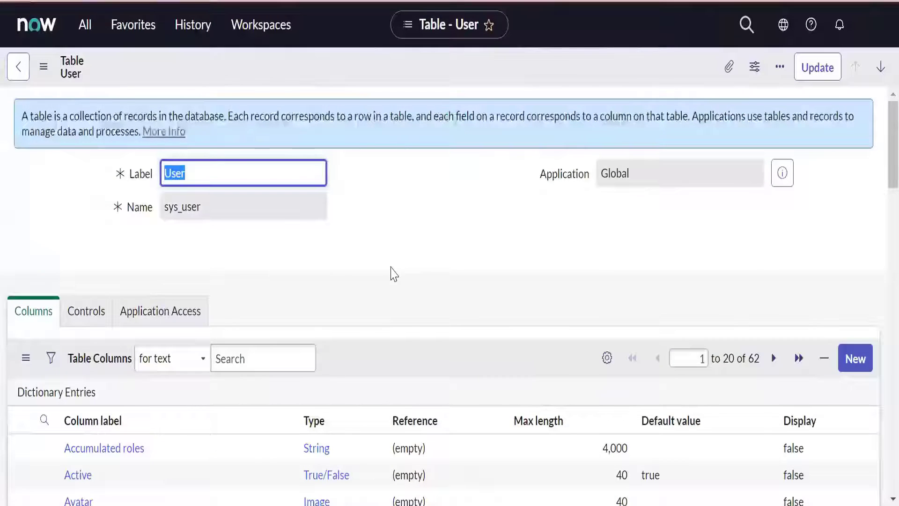
pyautogui.scroll(-15, 393, 274)
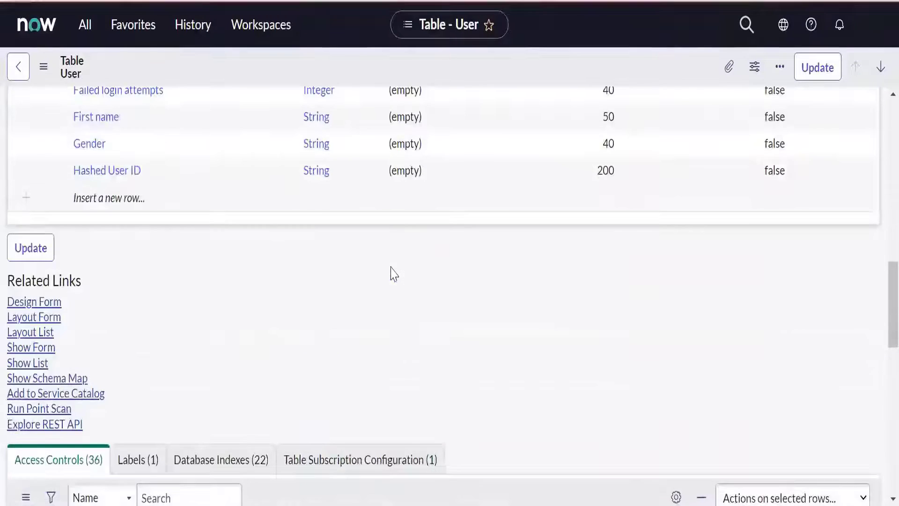
pyautogui.scroll(-4, 393, 271)
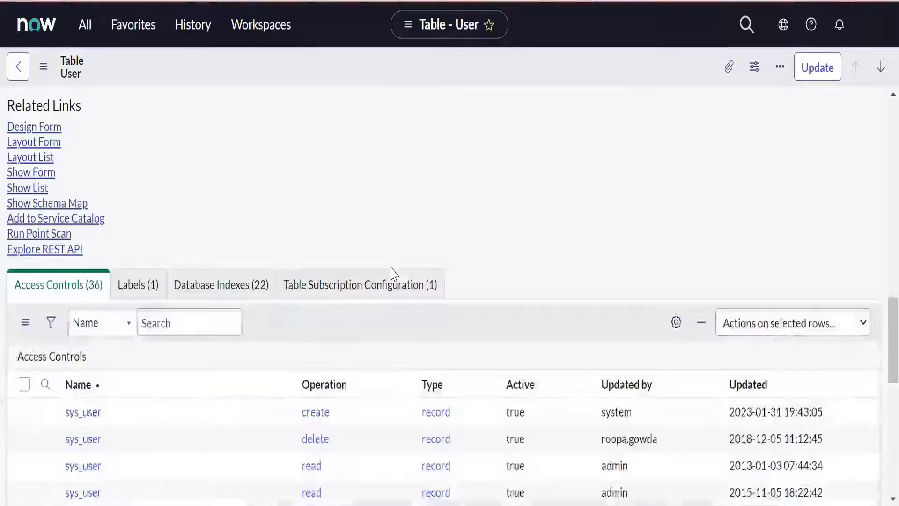
pyautogui.scroll(-4, 393, 272)
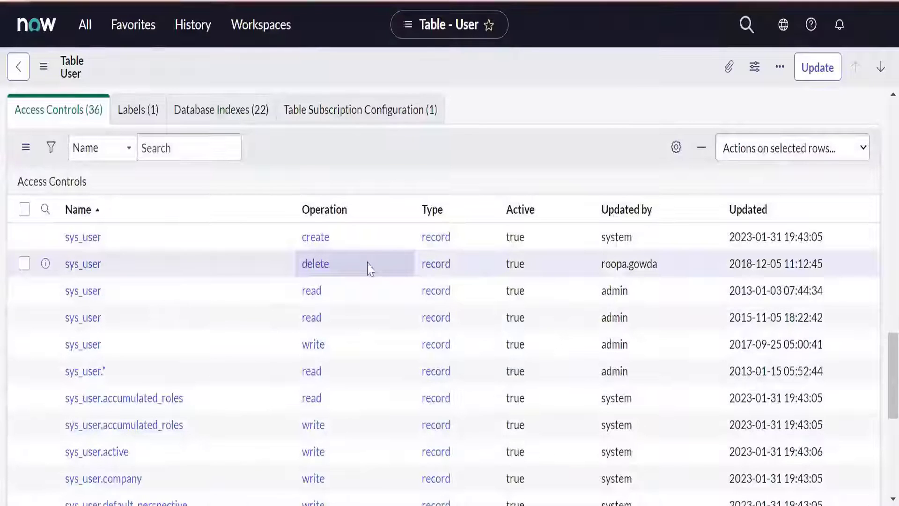
pyautogui.scroll(8, 370, 269)
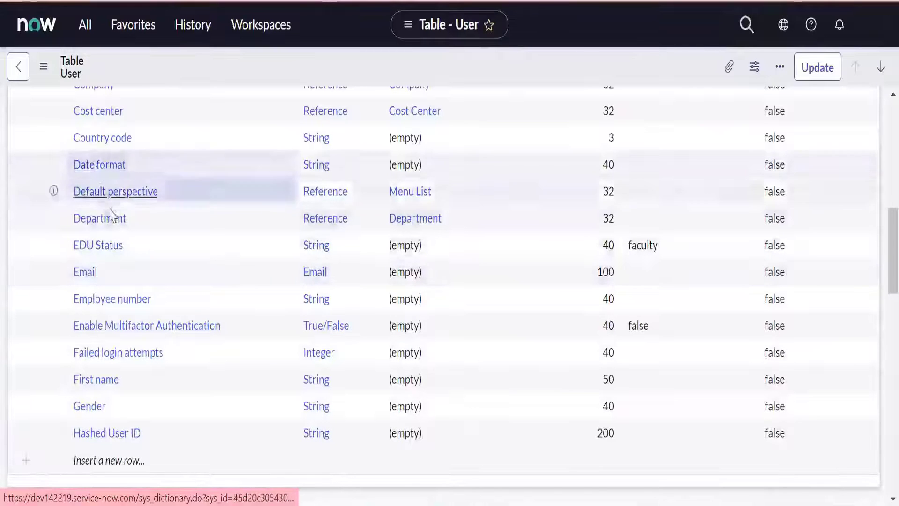
pyautogui.scroll(10, 112, 213)
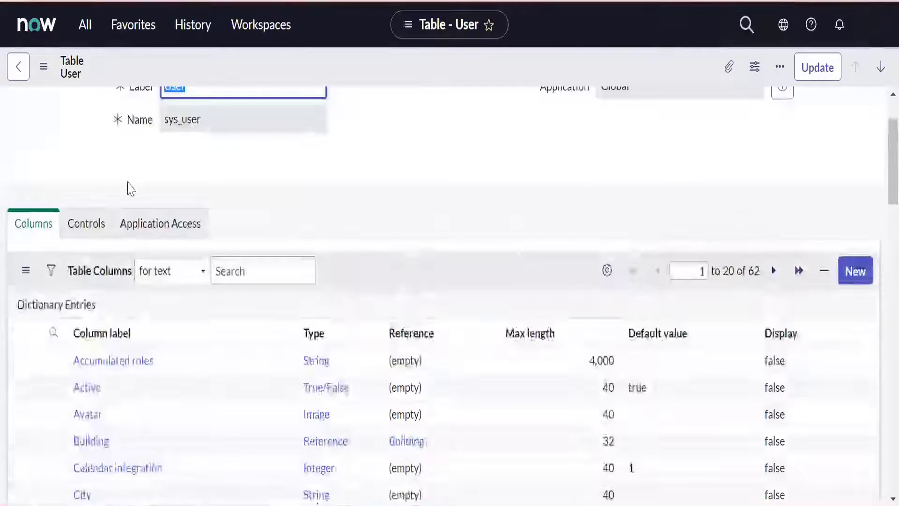
pyautogui.scroll(2, 130, 189)
# - Filter the application navigator for "users" and open the Users list under Organization
pyautogui.click(85, 25)
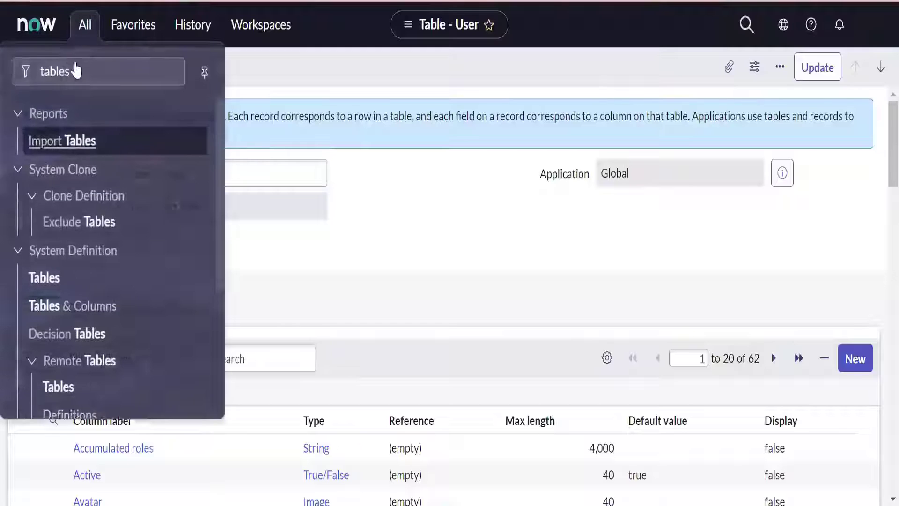
pyautogui.click(76, 71)
pyautogui.moveTo(70, 71); pyautogui.dragTo(15, 71)
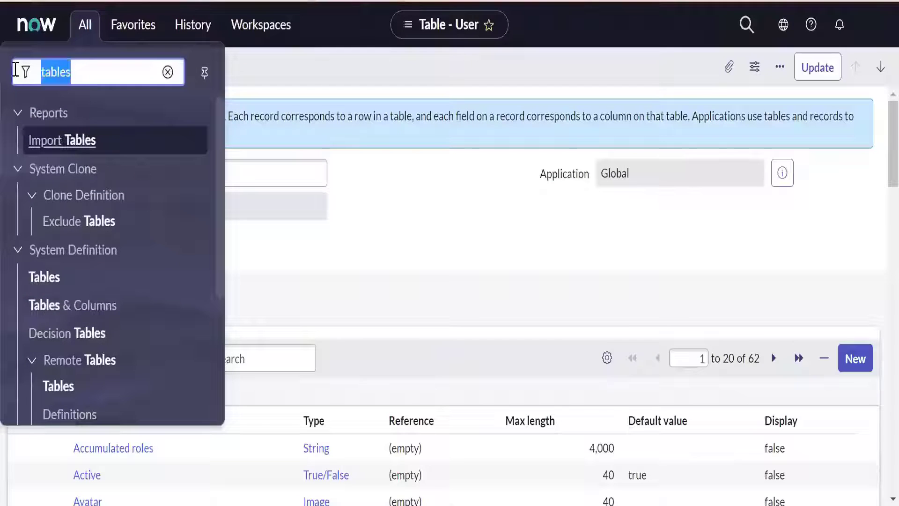
pyautogui.write('users')
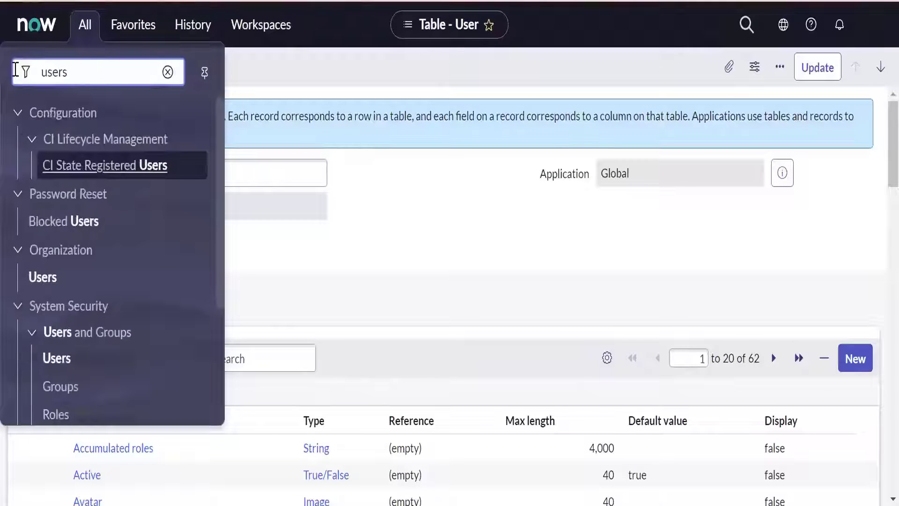
pyautogui.click(41, 288)
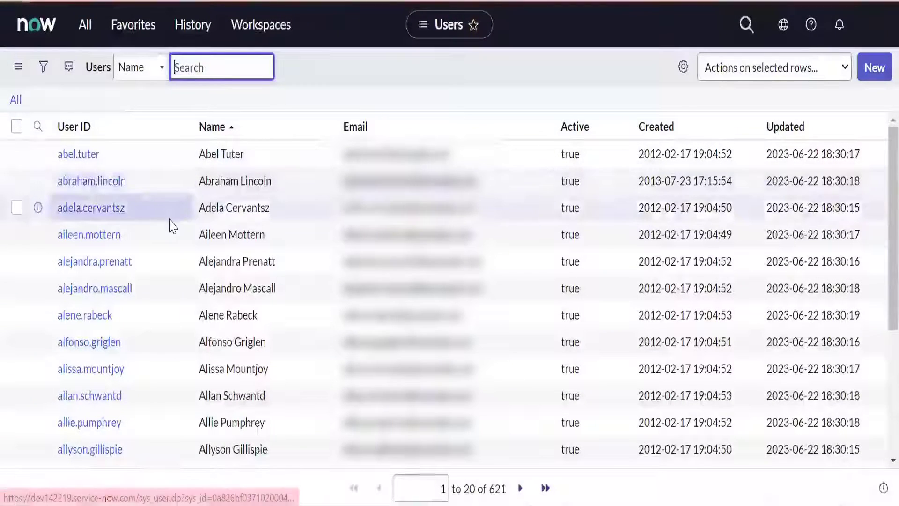
# - Look through the Users list and check its total number of records
pyautogui.scroll(-5, 173, 226)
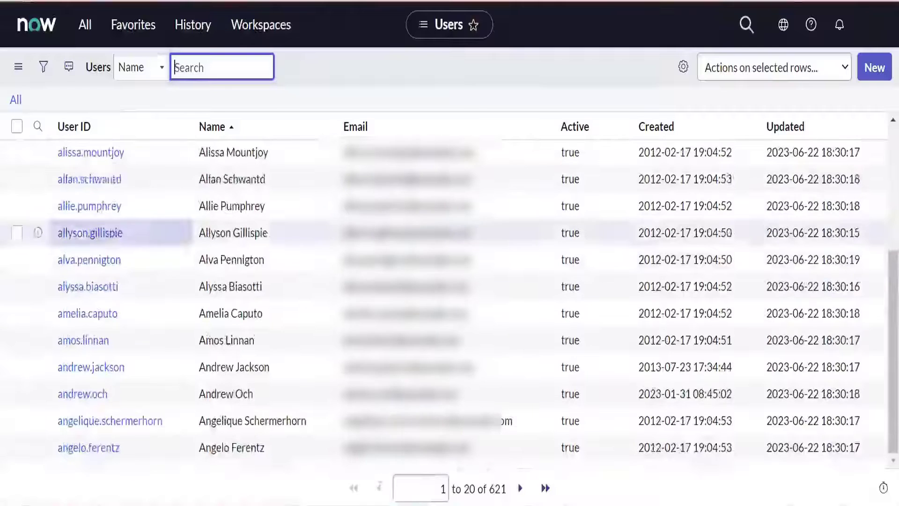
pyautogui.doubleClick(497, 489)
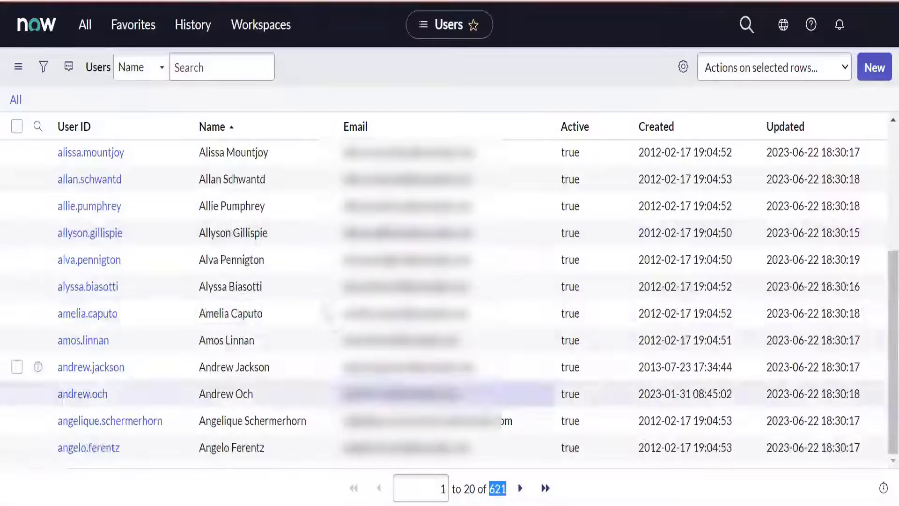
pyautogui.scroll(5, 263, 370)
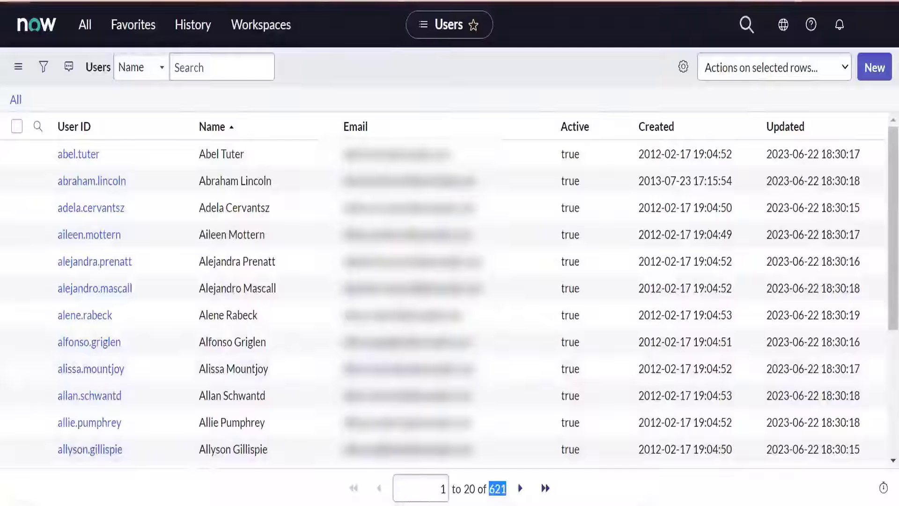
pyautogui.moveTo(388, 473)
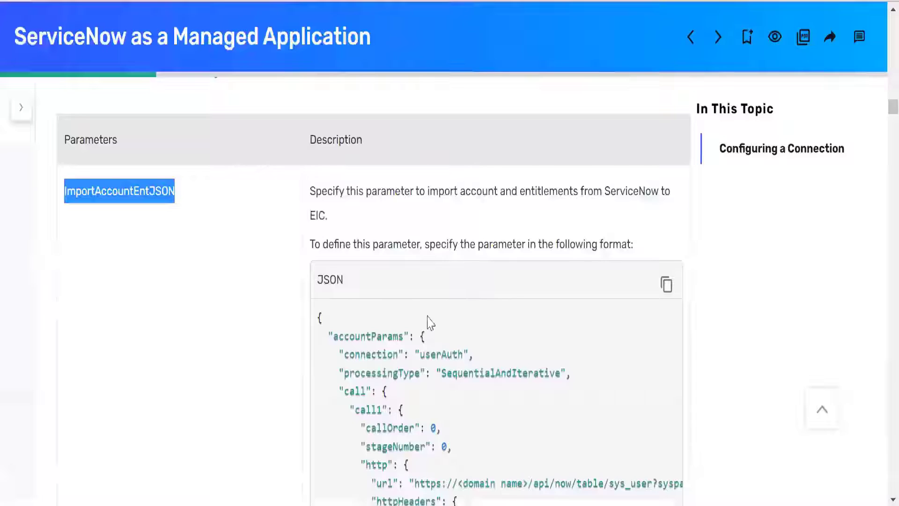
# - Switch back to the connector documentation and select call1's full sys_user URL, from https through the sysparm_limit=100 parameter, after highlighting its domain name placeholder
pyautogui.scroll(-2, 430, 324)
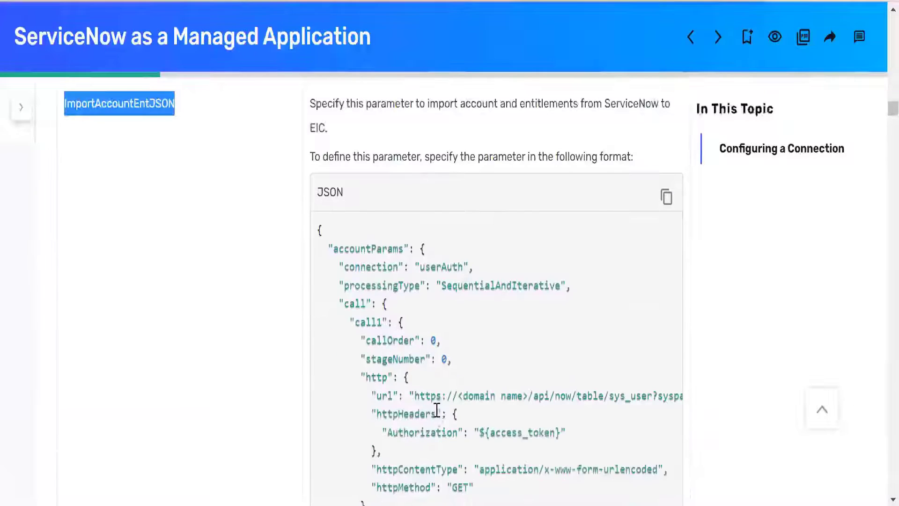
pyautogui.click(510, 400)
pyautogui.moveTo(459, 400); pyautogui.dragTo(530, 400)
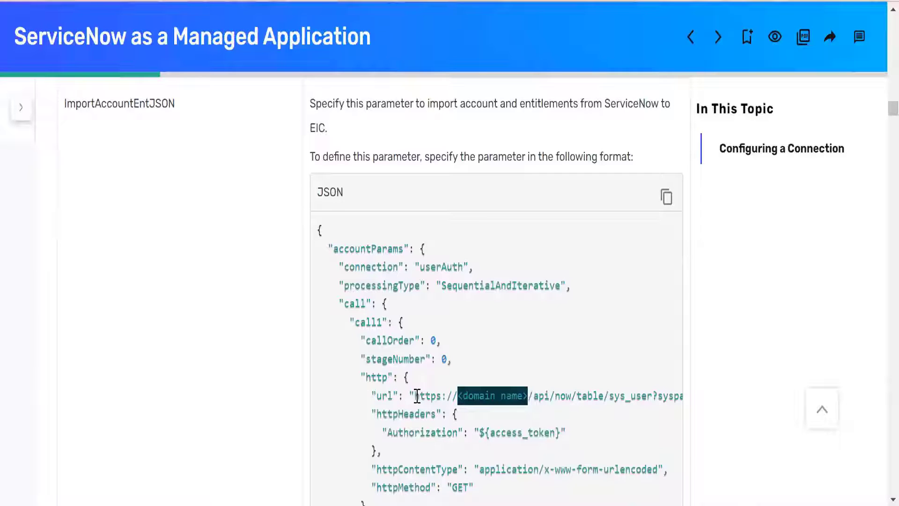
pyautogui.moveTo(416, 398); pyautogui.dragTo(617, 396)
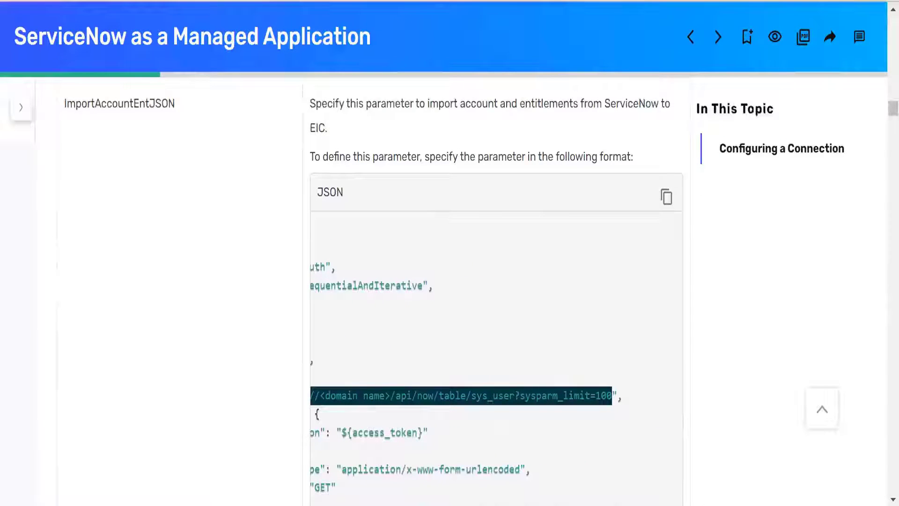
# - Switch to Postman and add a request named getUserdetails to the Training_serviceNow_8AM collection, using the copied sys_user URL with sysparm_limit=100
pyautogui.click(716, 504)
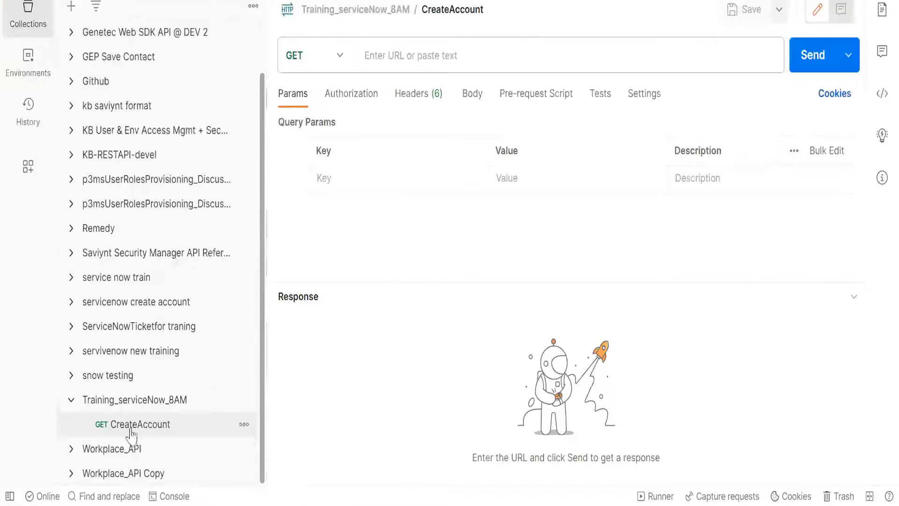
pyautogui.click(244, 425)
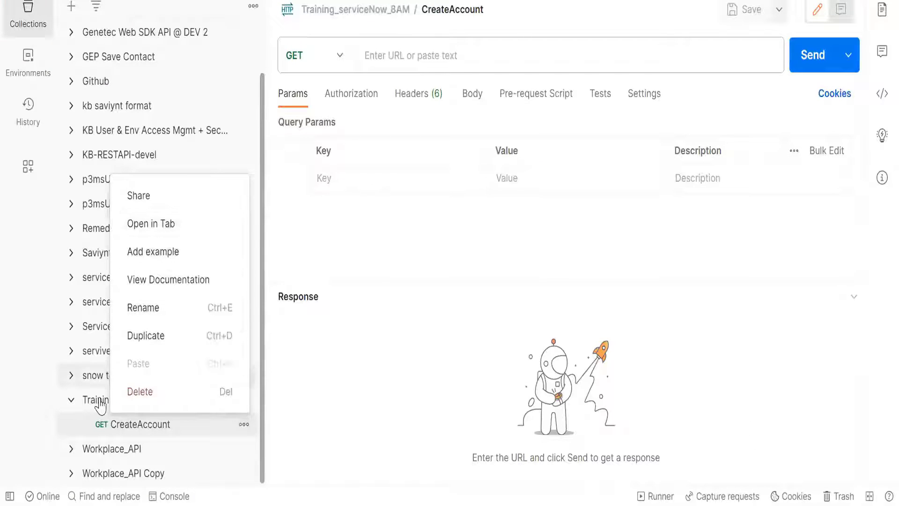
pyautogui.click(236, 405)
pyautogui.click(244, 399)
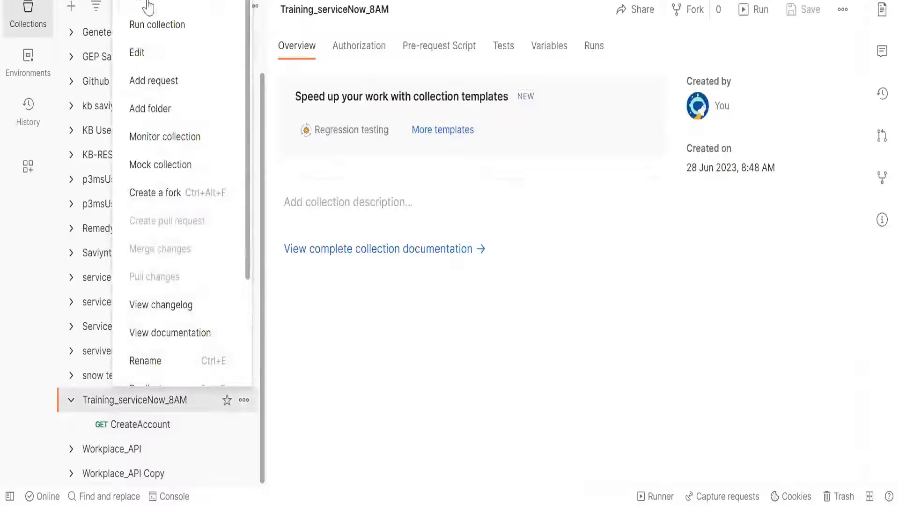
pyautogui.click(149, 82)
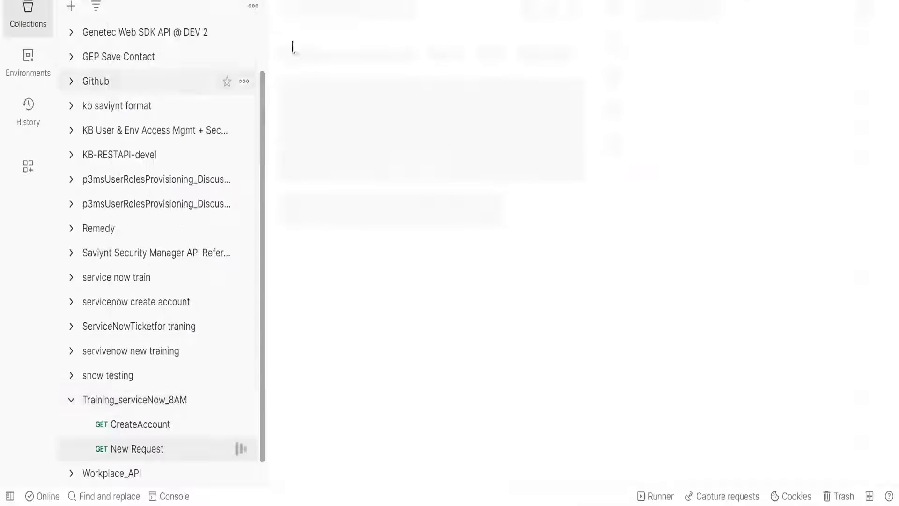
pyautogui.write('getUserdetails')
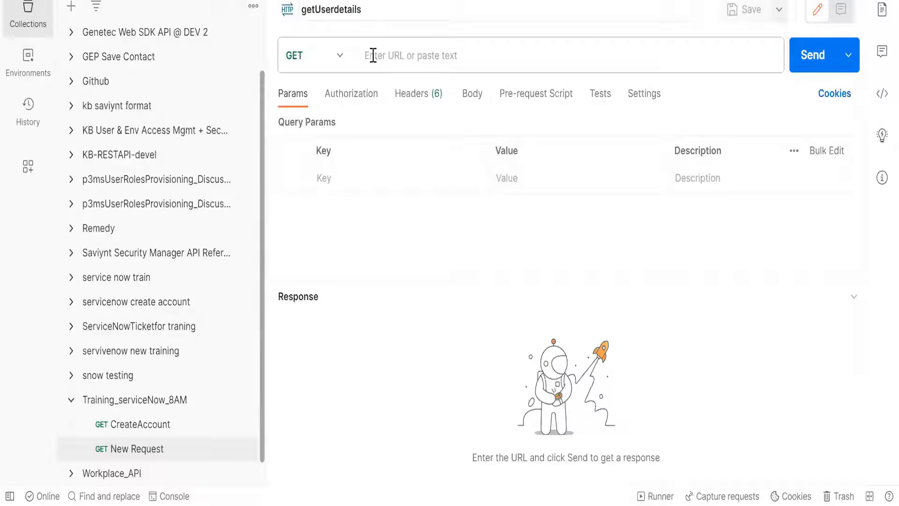
pyautogui.click(374, 56)
pyautogui.write('https://<domain name>/api/now/table/sys_user?sysparm_limit=100')
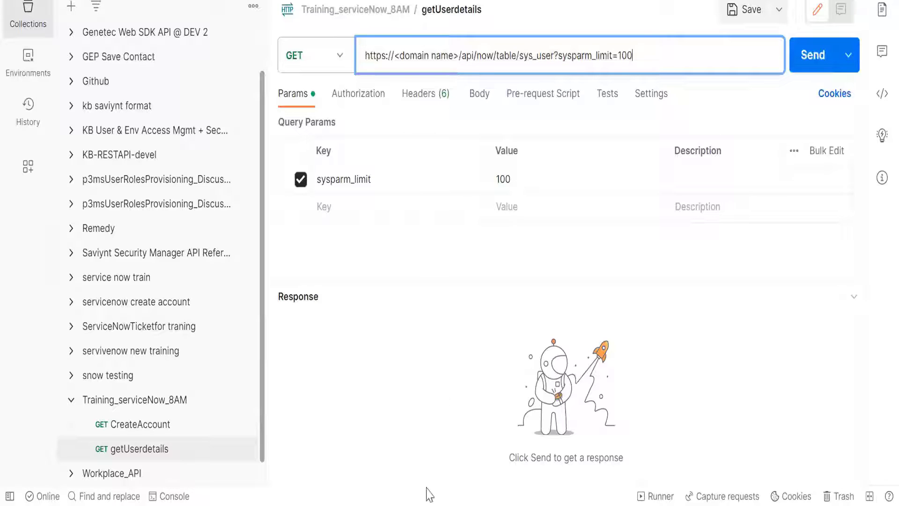
# - Switch to the ServiceNow Developer site, dismiss the instance-ready notice and copy the instance URL from the Manage instance password page
pyautogui.click(445, 505)
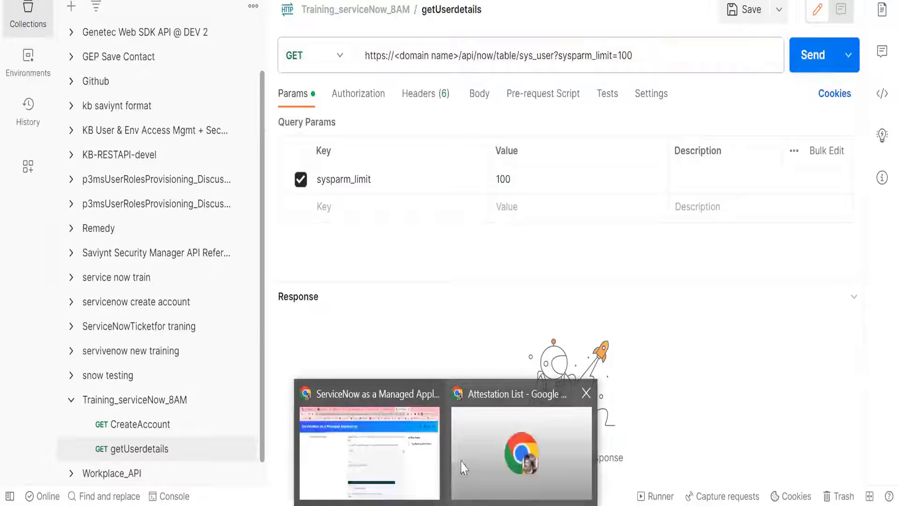
pyautogui.click(418, 459)
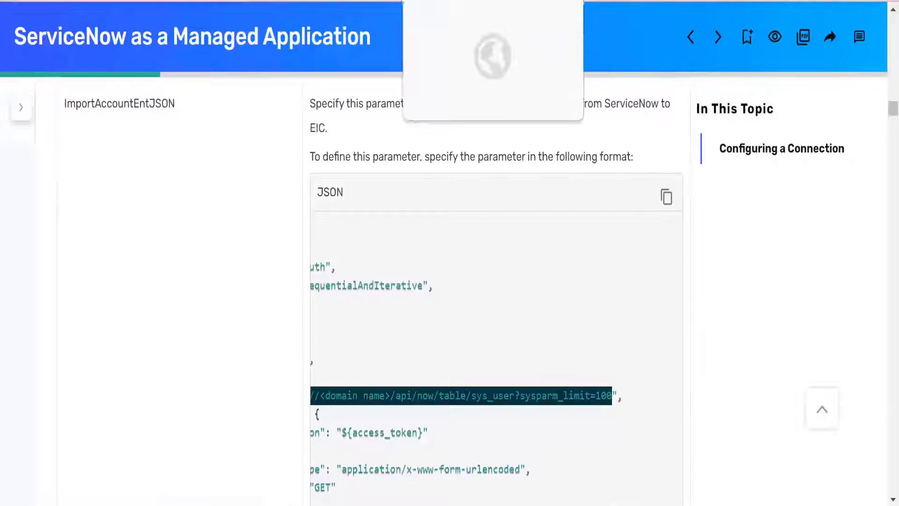
pyautogui.click(438, 0)
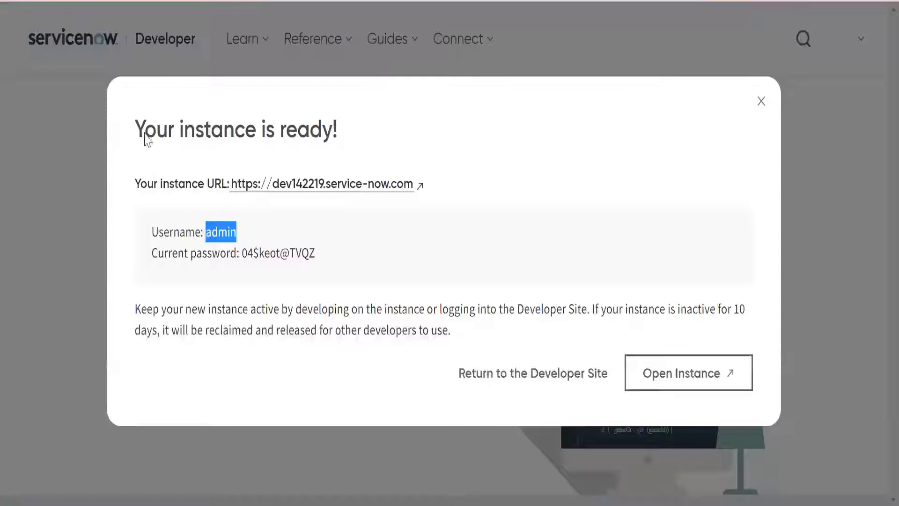
pyautogui.moveTo(135, 133); pyautogui.dragTo(345, 141)
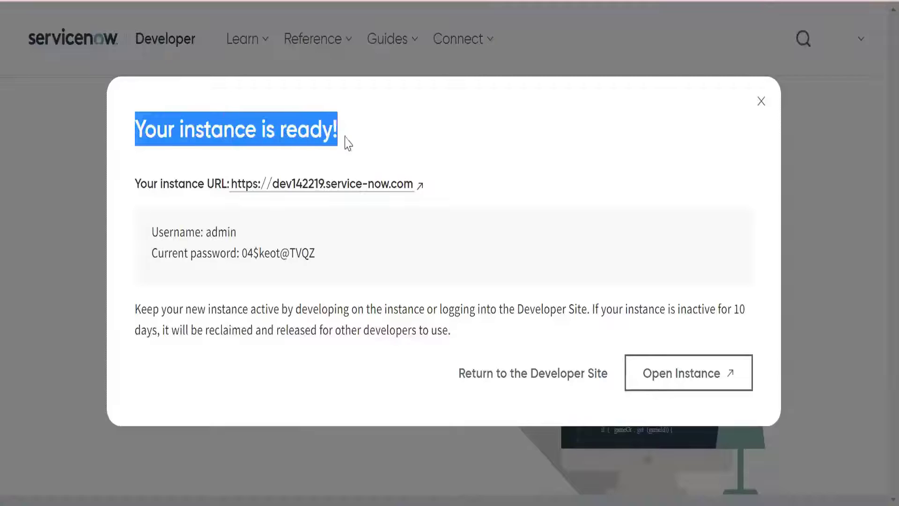
pyautogui.click(763, 105)
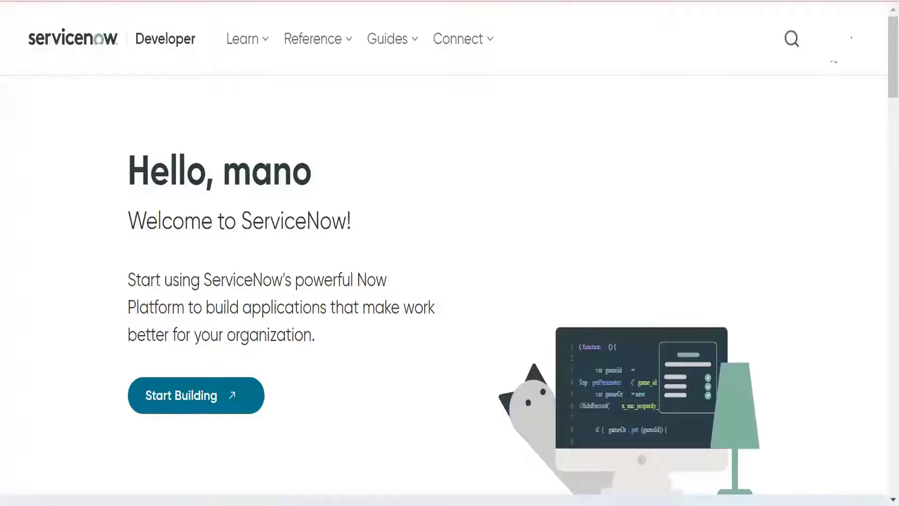
pyautogui.click(851, 39)
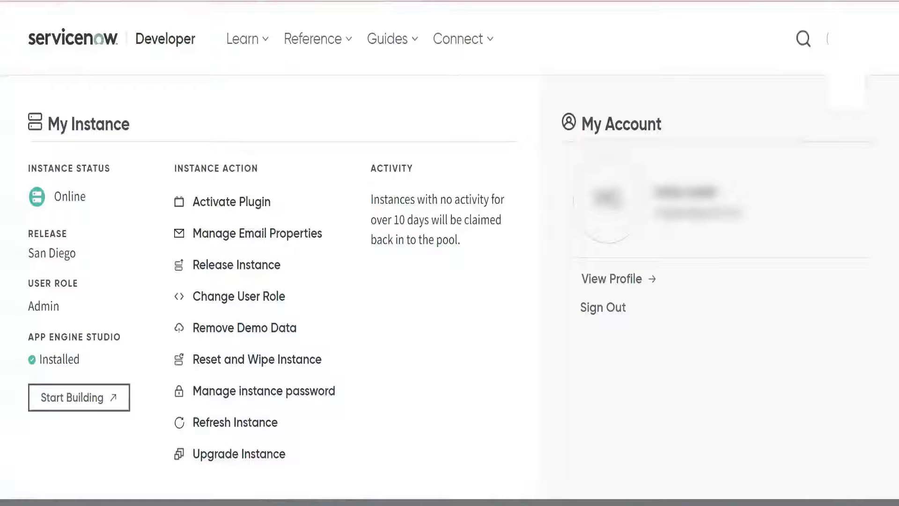
pyautogui.click(253, 397)
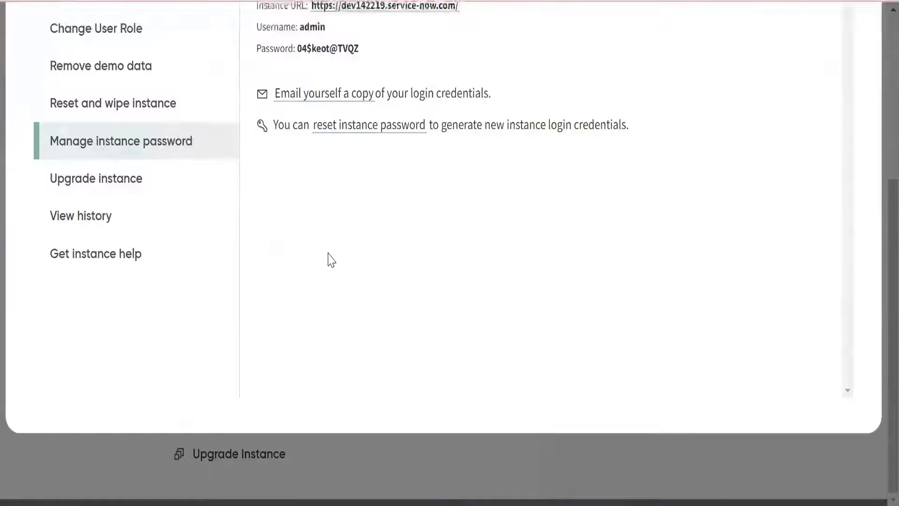
pyautogui.scroll(2, 331, 260)
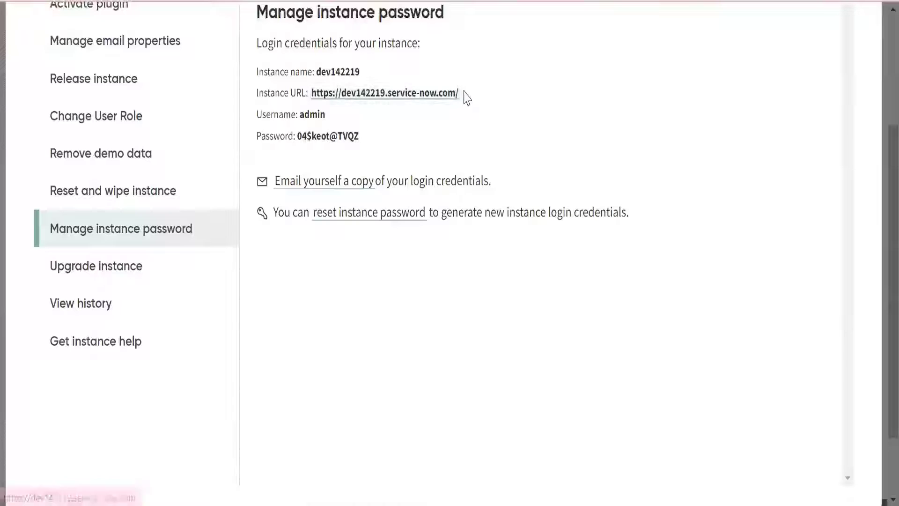
pyautogui.moveTo(466, 95); pyautogui.dragTo(309, 92)
pyautogui.hotkey('ctrl', 'c')
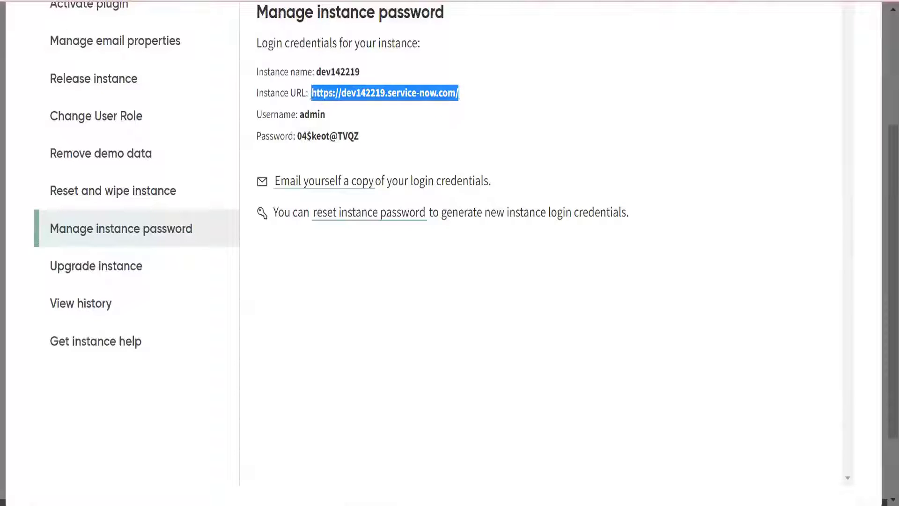
pyautogui.hotkey('alt', 'Tab')
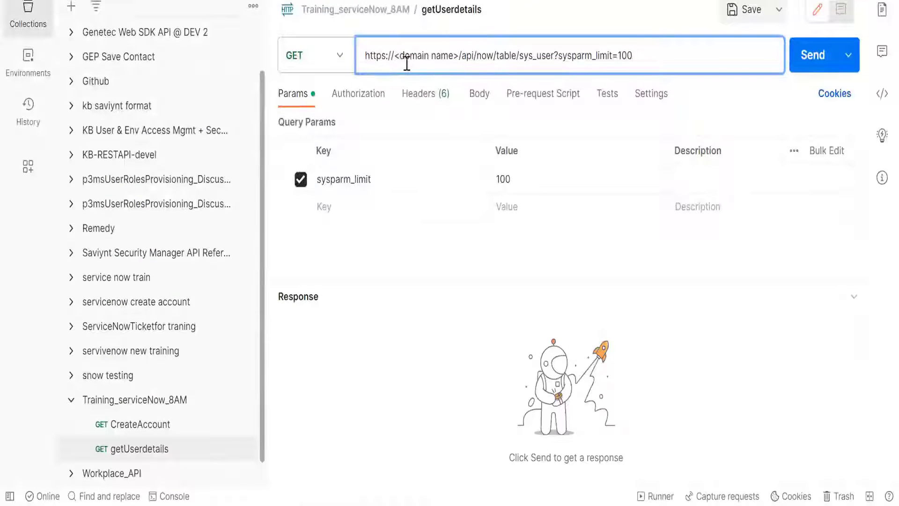
pyautogui.hotkey('alt', 'Tab')
pyautogui.hotkey('alt', 'Tab')
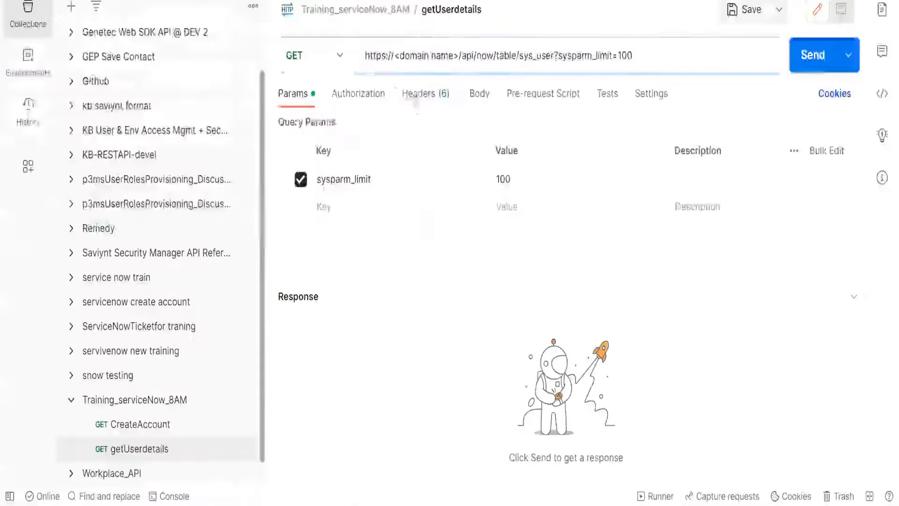
pyautogui.moveTo(365, 55); pyautogui.dragTo(457, 56)
pyautogui.hotkey('ctrl', 'v')
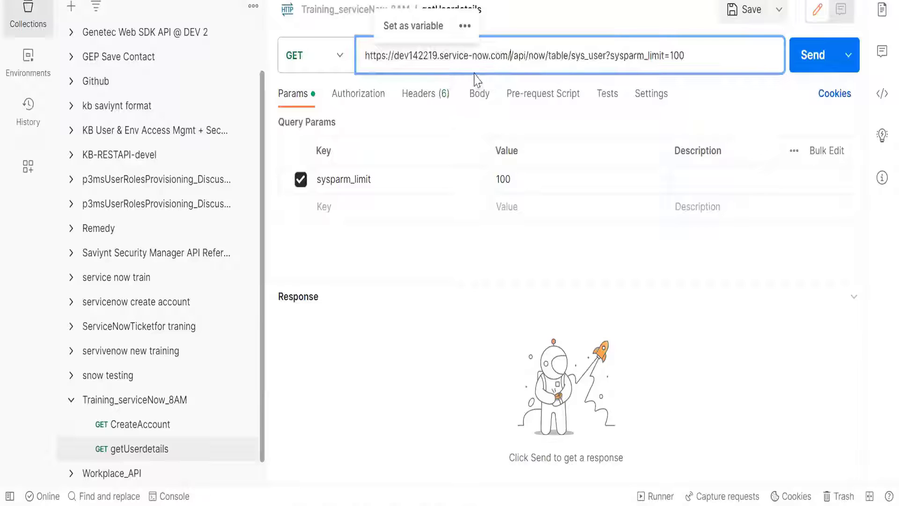
pyautogui.click(513, 55)
pyautogui.press('BackSpace')
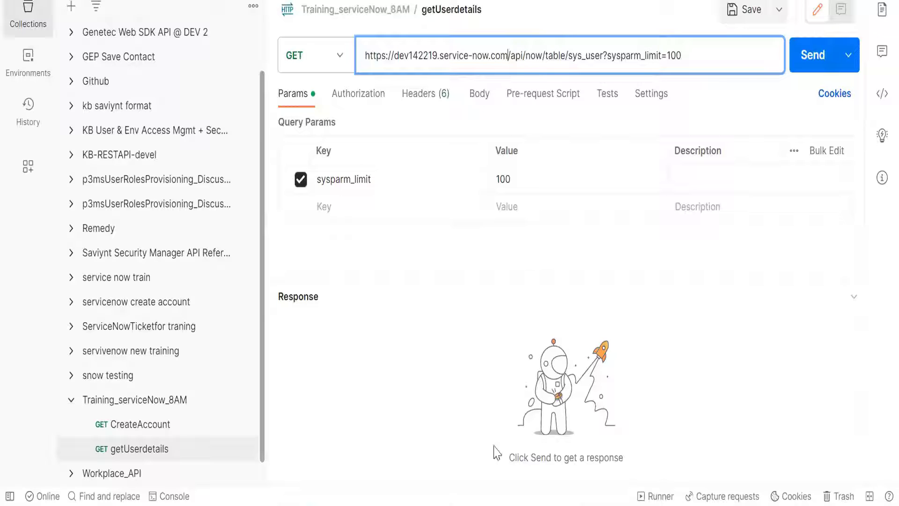
# - Copy the instance's username from the ServiceNow credentials page and bring up the headers of the getUserdetails request in Postman
pyautogui.click(407, 478)
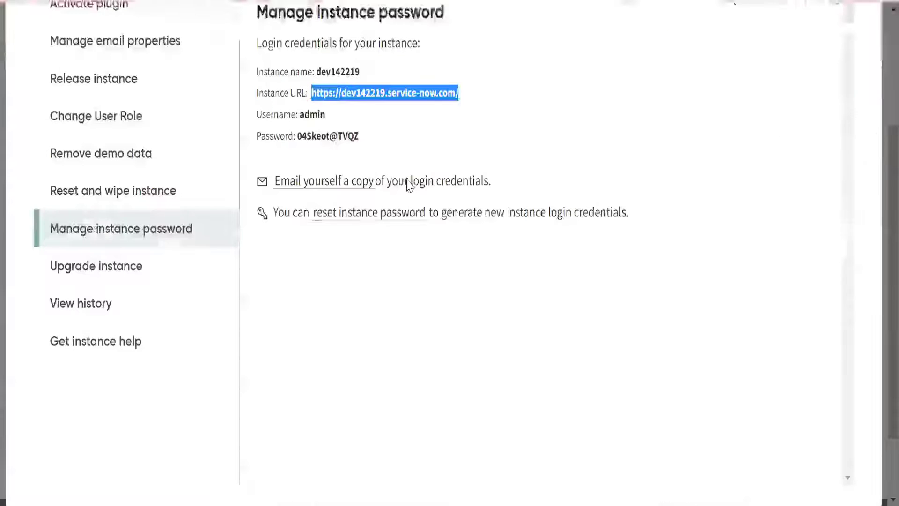
pyautogui.doubleClick(312, 115)
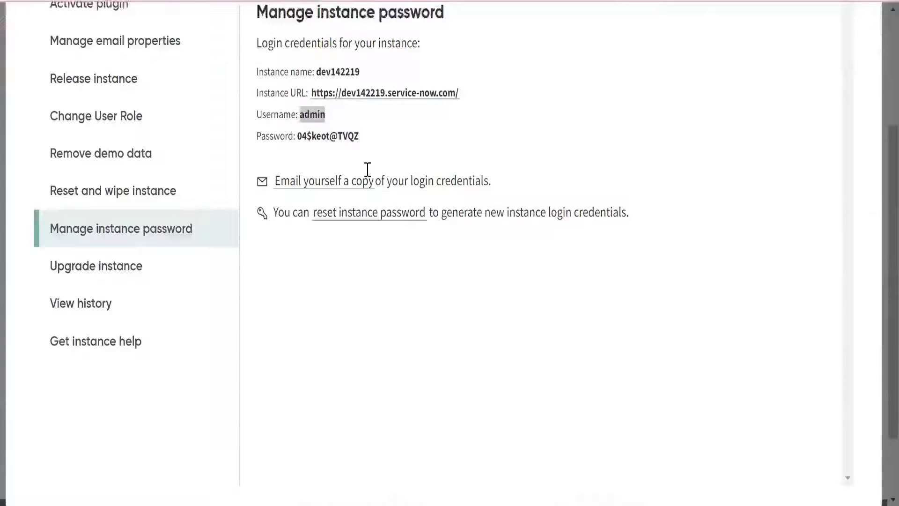
pyautogui.hotkey('alt', 'Tab')
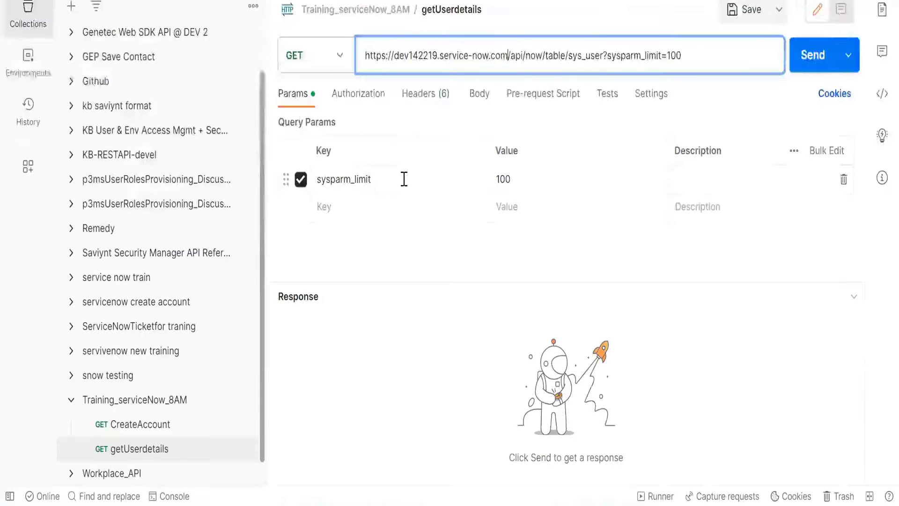
pyautogui.click(436, 101)
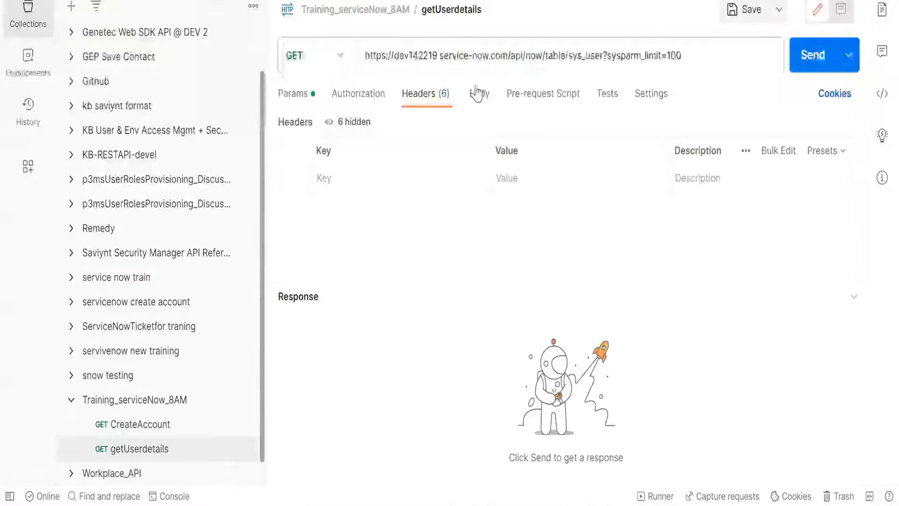
pyautogui.click(478, 94)
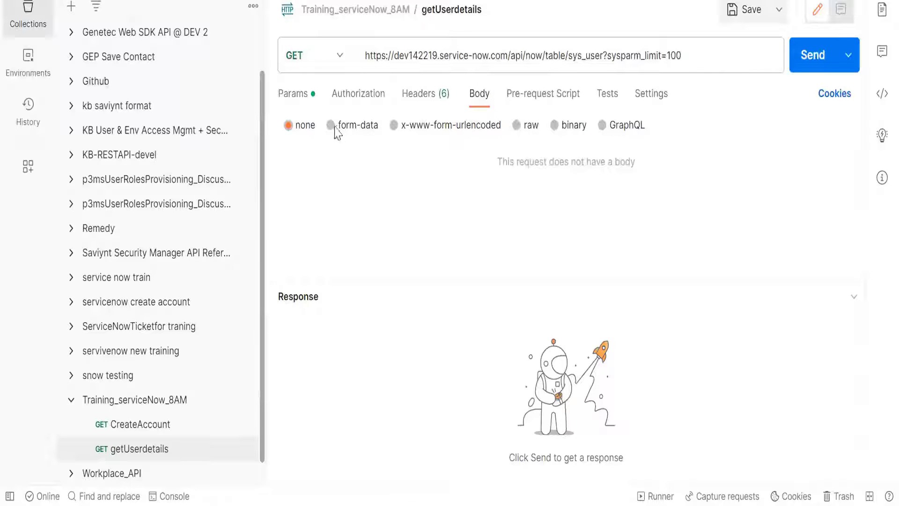
pyautogui.click(424, 96)
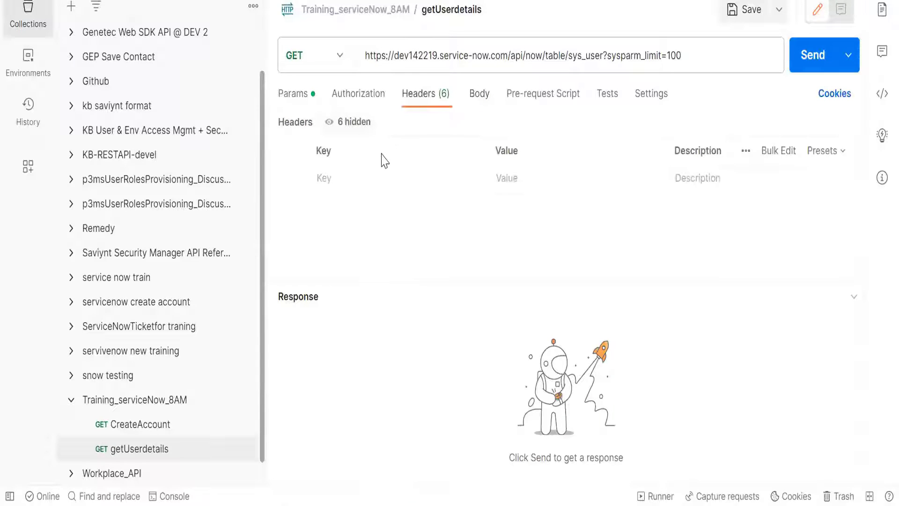
# - Add a username header to the getUserdetails request with the value admin, copied from the instance credentials
pyautogui.click(378, 181)
pyautogui.write('username')
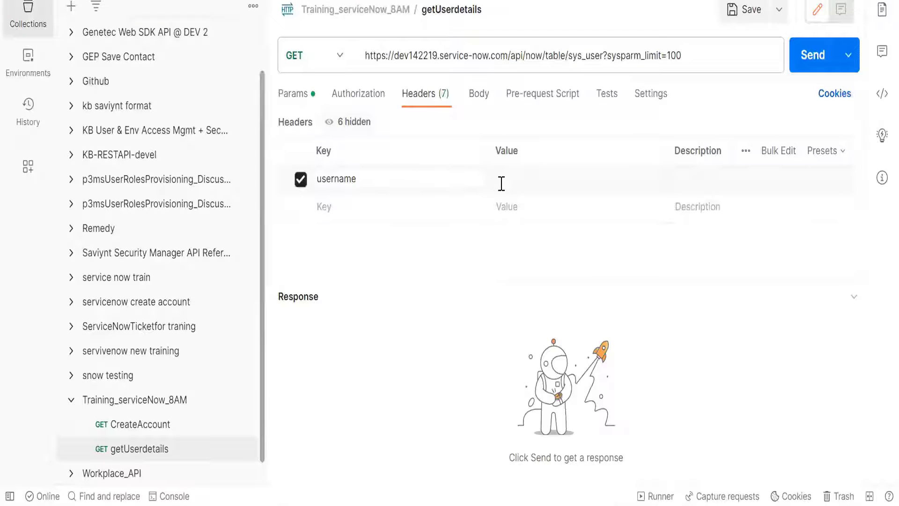
pyautogui.click(506, 185)
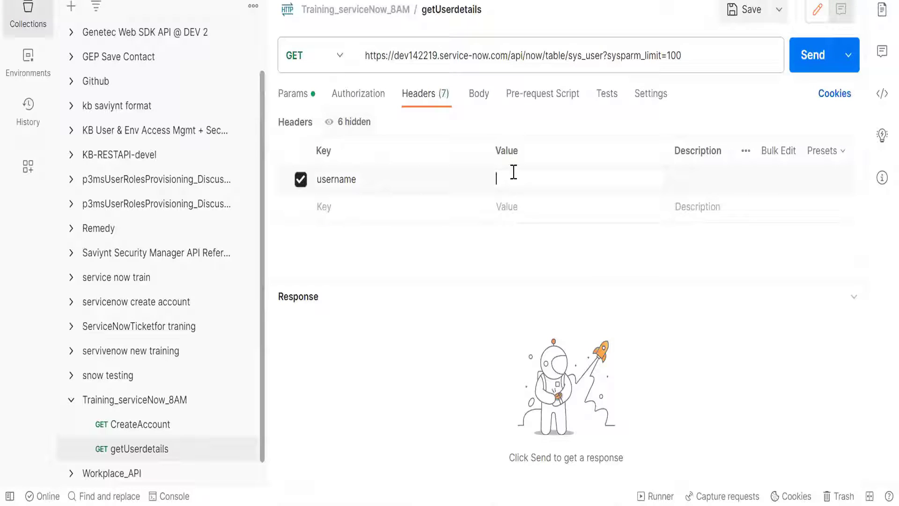
pyautogui.hotkey('alt', 'Tab')
pyautogui.click(340, 111)
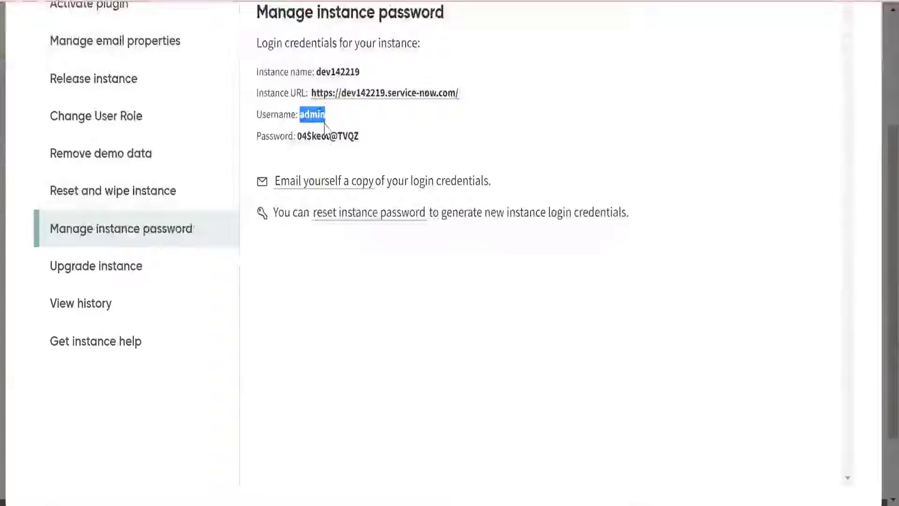
pyautogui.hotkey('alt', 'Tab')
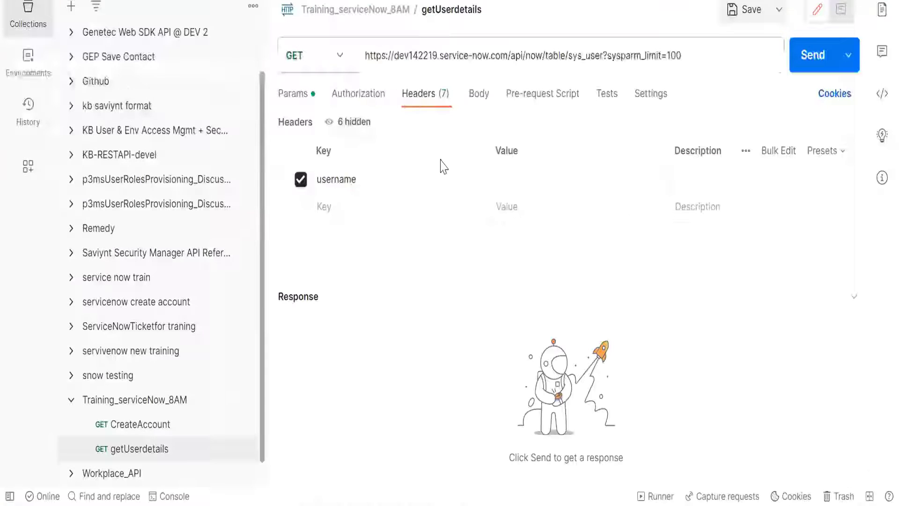
pyautogui.write('admin')
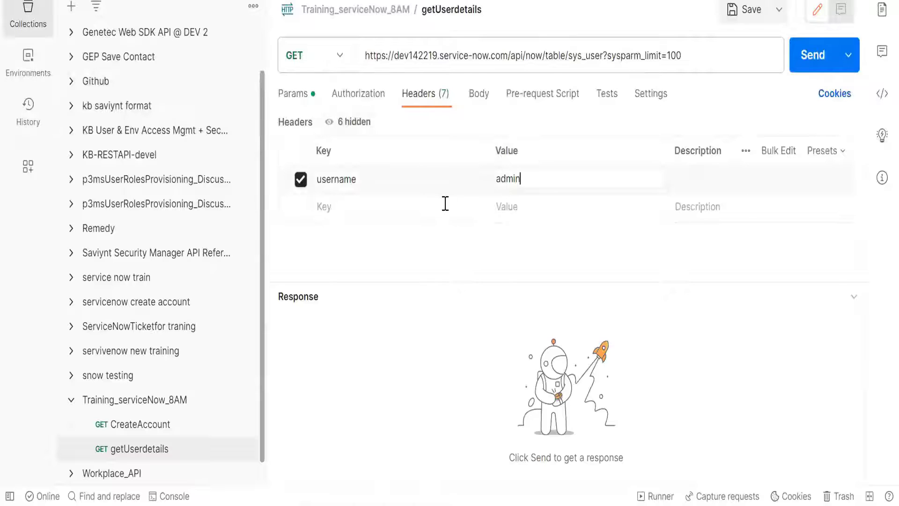
# - Add a second header key named Password to the request, copying the label from the instance credentials page
pyautogui.click(445, 203)
pyautogui.hotkey('alt', 'Tab')
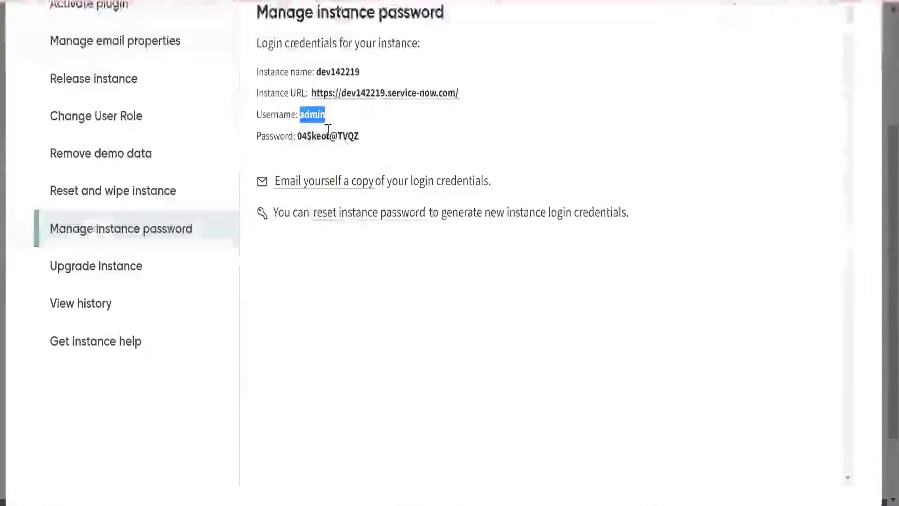
pyautogui.doubleClick(276, 136)
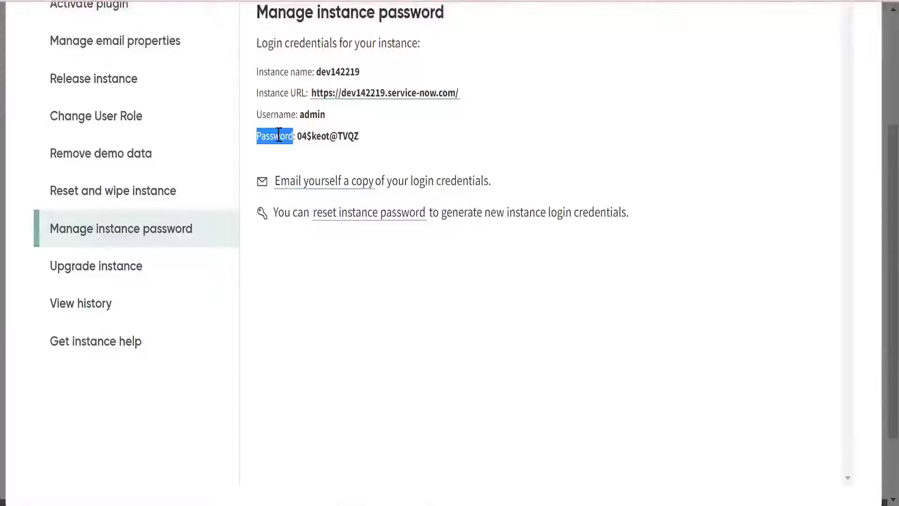
pyautogui.hotkey('alt', 'Tab')
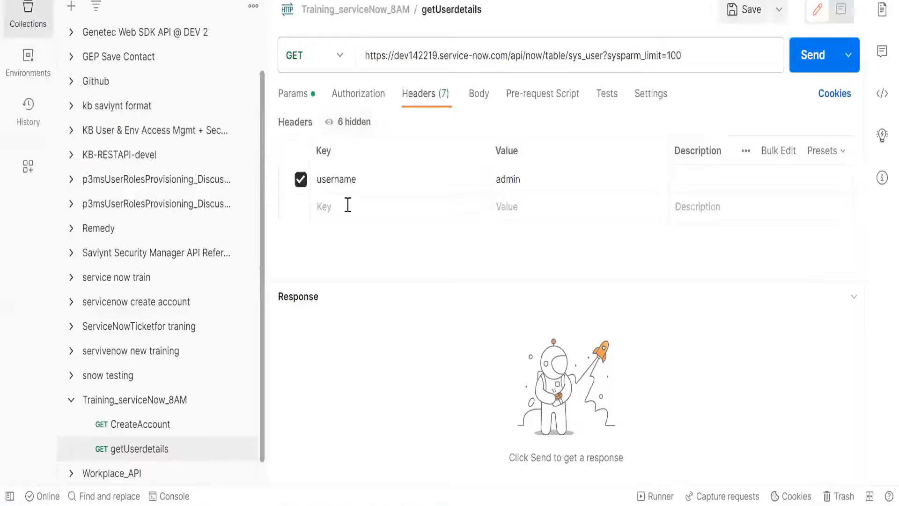
pyautogui.click(348, 205)
pyautogui.hotkey('ctrl', 'v')
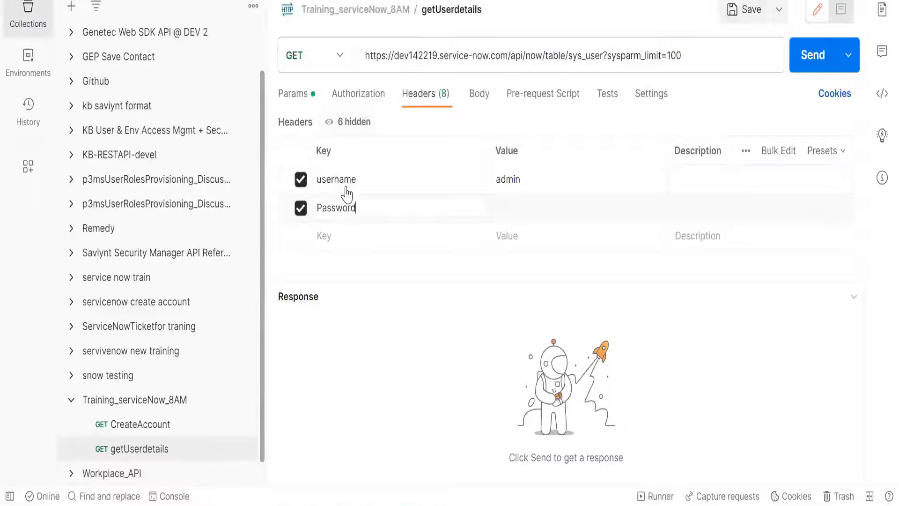
# - Copy the instance password from the credentials page into the Password header's value, and send the getUserdetails request in Postman
pyautogui.hotkey('alt', 'Tab')
pyautogui.click(336, 140)
pyautogui.moveTo(298, 136); pyautogui.dragTo(364, 147)
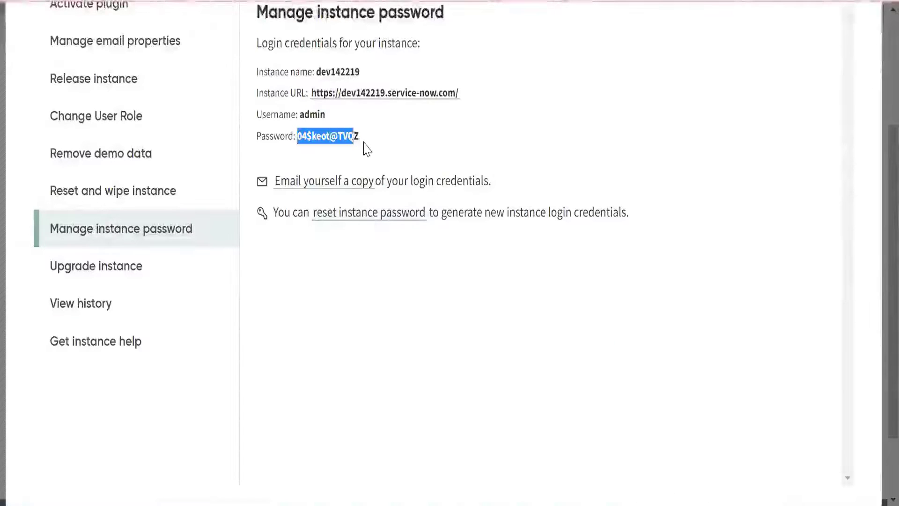
pyautogui.hotkey('alt', 'Tab')
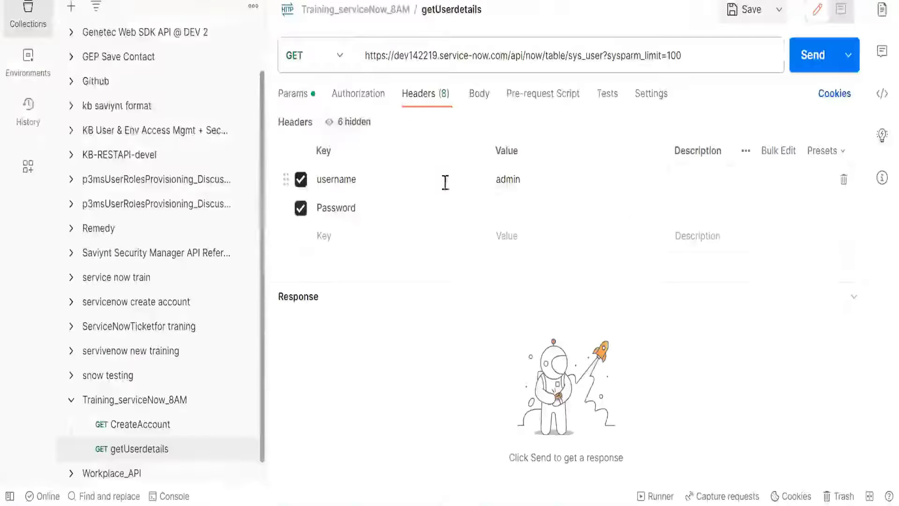
pyautogui.click(509, 201)
pyautogui.hotkey('ctrl', 'v')
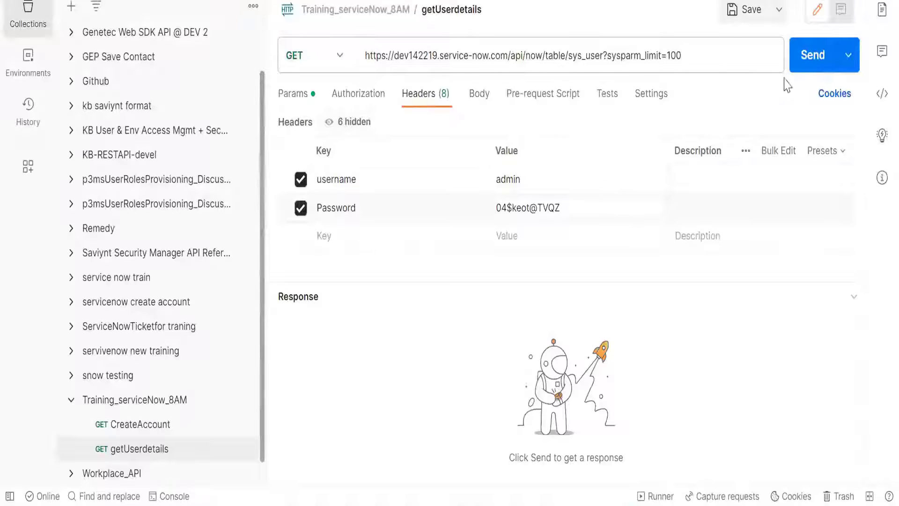
pyautogui.click(805, 65)
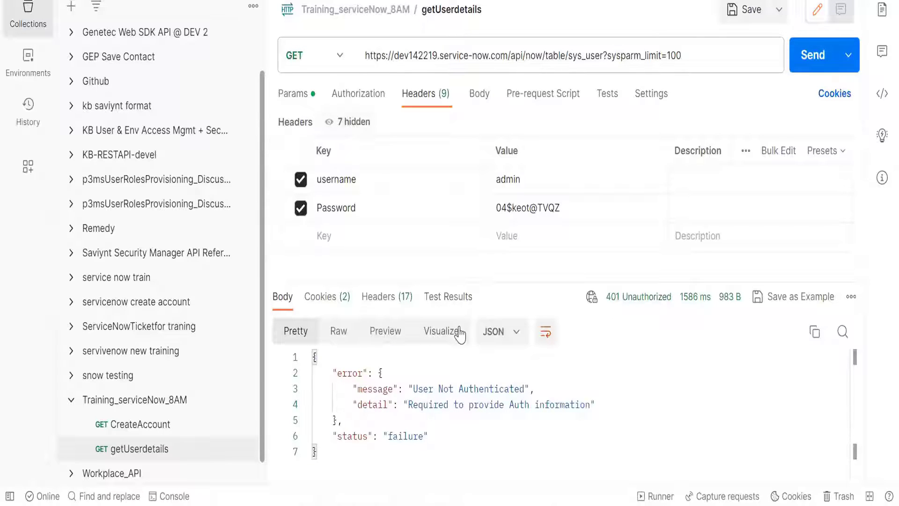
# - Recheck the instance's login credentials on the ServiceNow Manage instance password page against the Postman request
pyautogui.hotkey('alt', 'Tab')
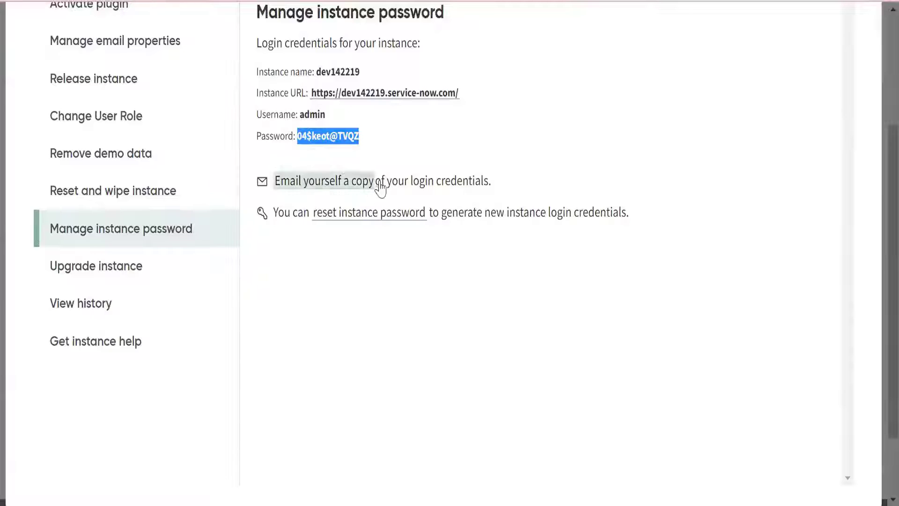
pyautogui.scroll(2, 433, 247)
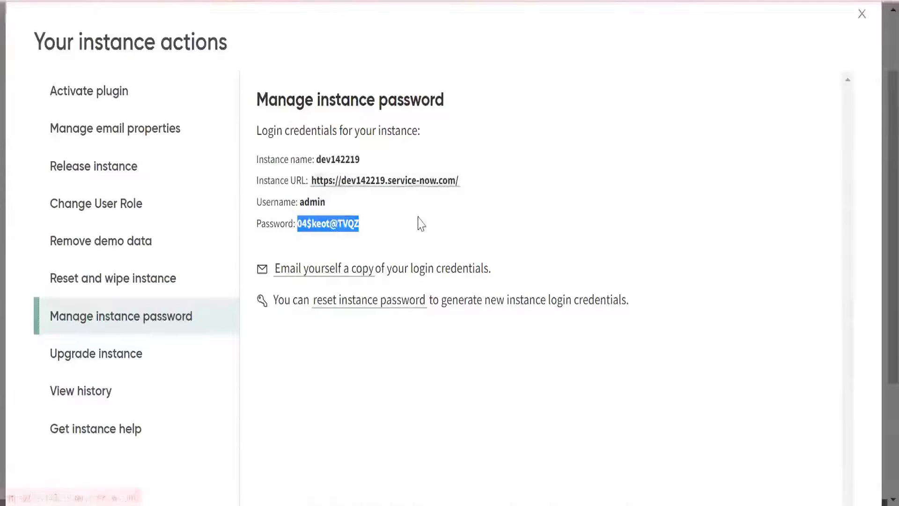
pyautogui.hotkey('alt', 'Tab')
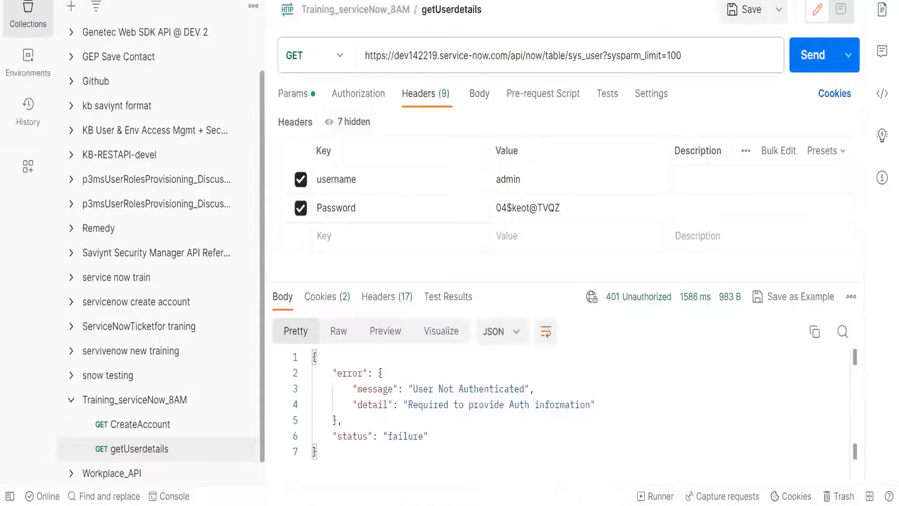
pyautogui.moveTo(444, 504)
pyautogui.click(407, 480)
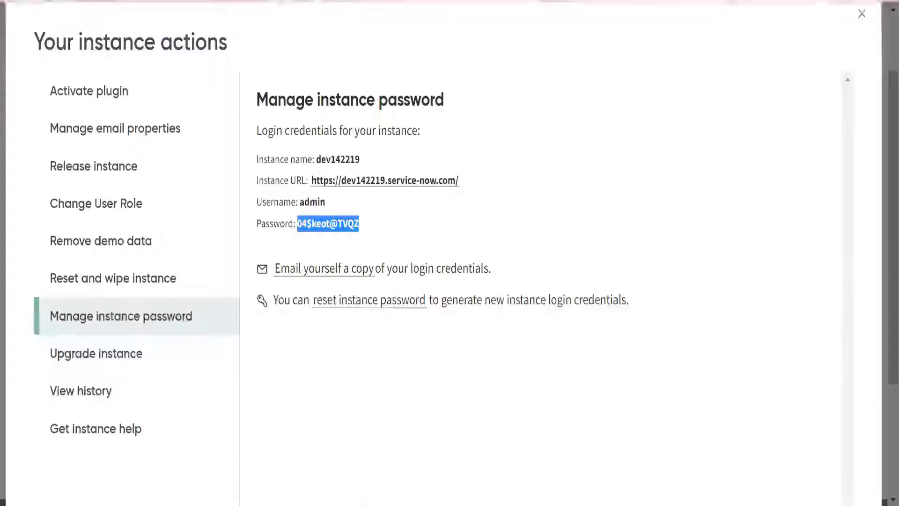
# - In the ServiceNow as a Managed Application documentation, examine the ImportAccountEntJSON sample's URL, HTTP headers and authorization access token
pyautogui.click(588, 1)
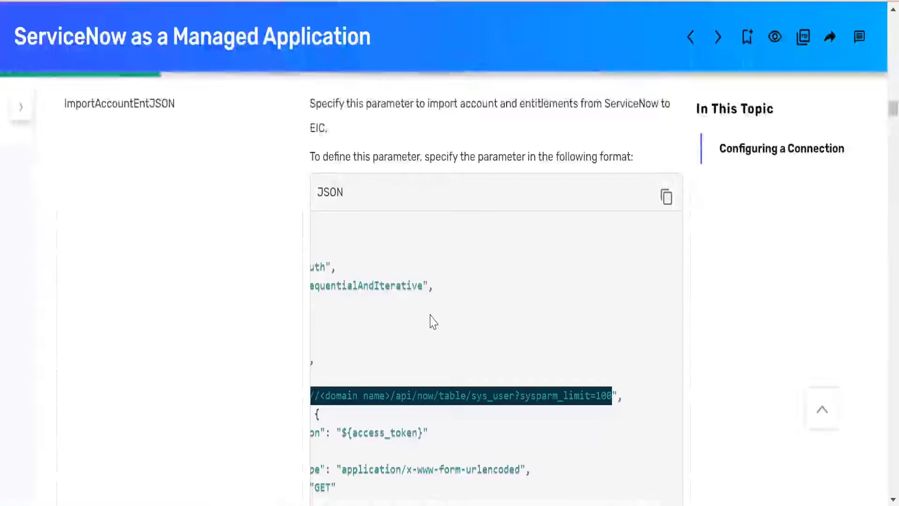
pyautogui.scroll(-5, 431, 314)
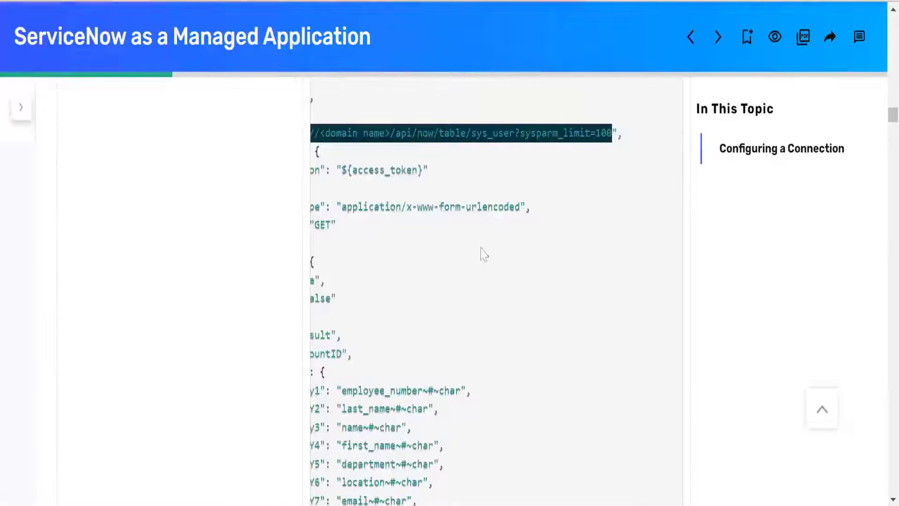
pyautogui.click(323, 192)
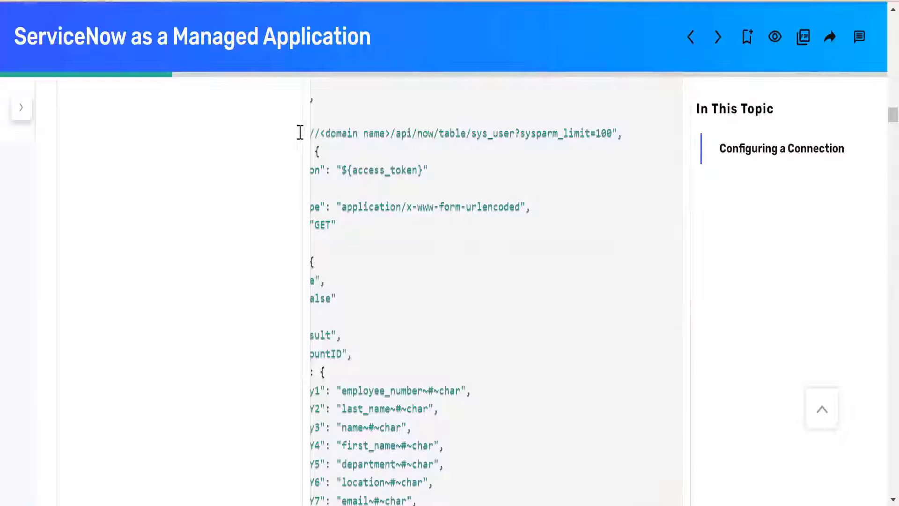
pyautogui.moveTo(300, 132); pyautogui.dragTo(295, 139)
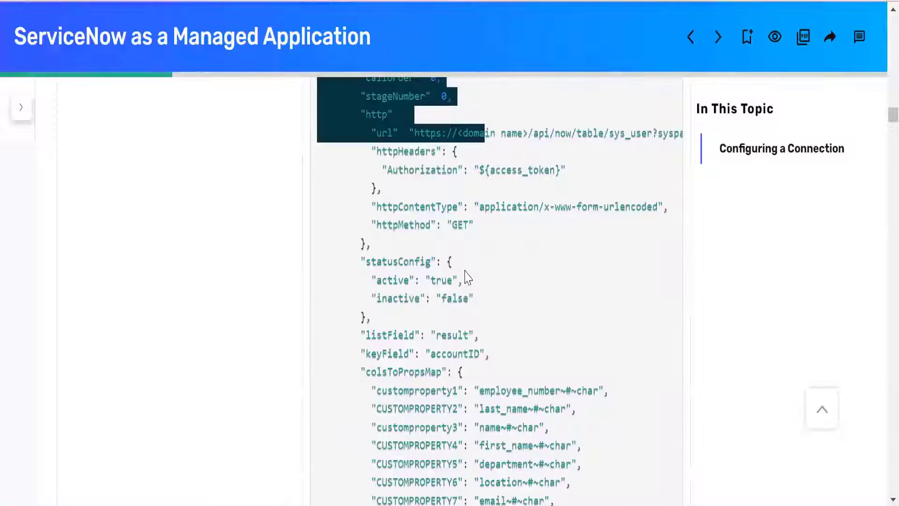
pyautogui.scroll(2, 467, 278)
pyautogui.scroll(2, 467, 279)
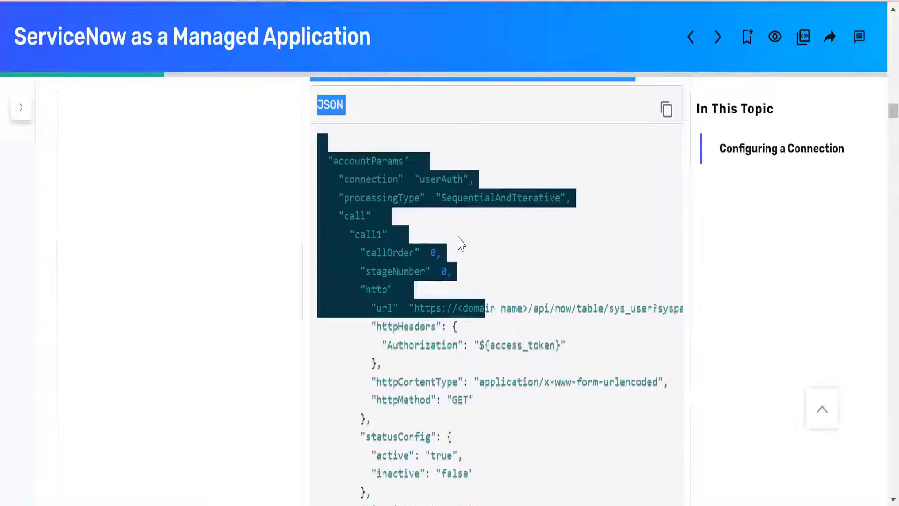
pyautogui.click(421, 227)
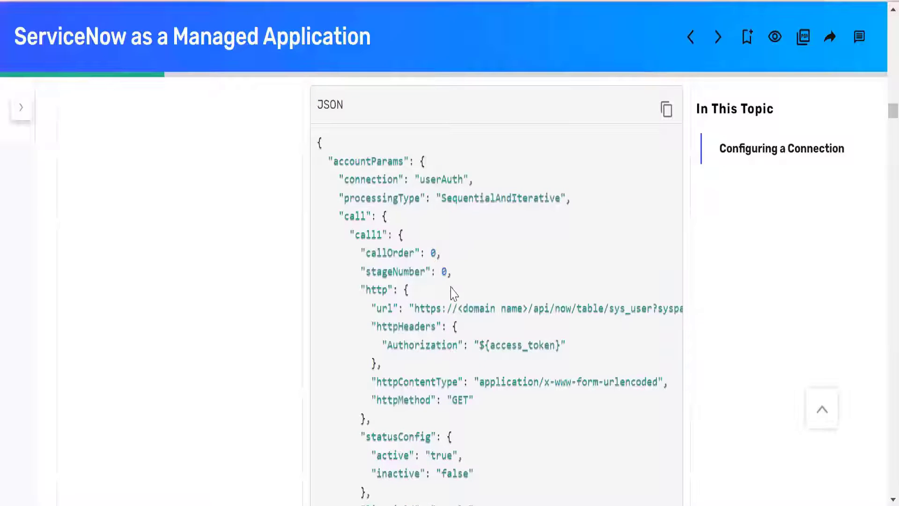
pyautogui.scroll(2, 452, 288)
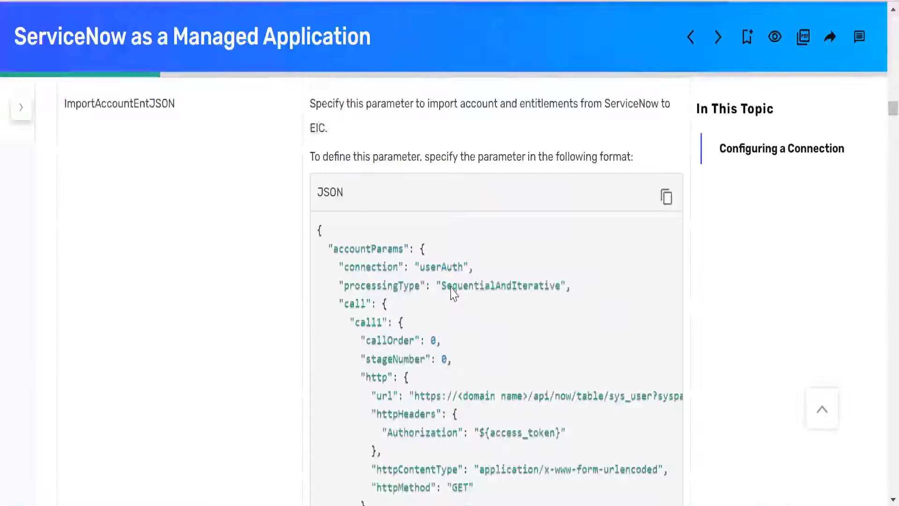
pyautogui.scroll(-4, 512, 323)
pyautogui.doubleClick(509, 259)
pyautogui.scroll(4, 401, 258)
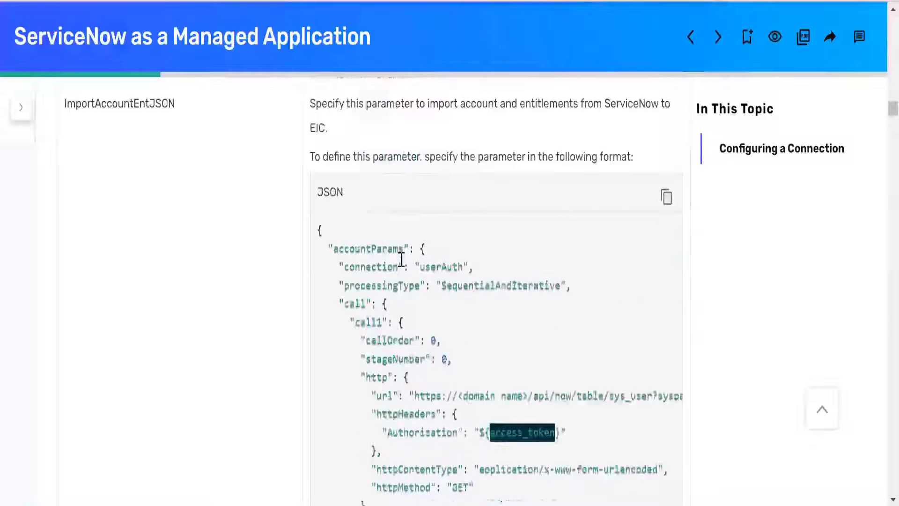
# - Examine the ConnectionJSON format for Basic authentication in the documentation, including its userName and password properties
pyautogui.scroll(2, 391, 265)
pyautogui.scroll(19, 387, 262)
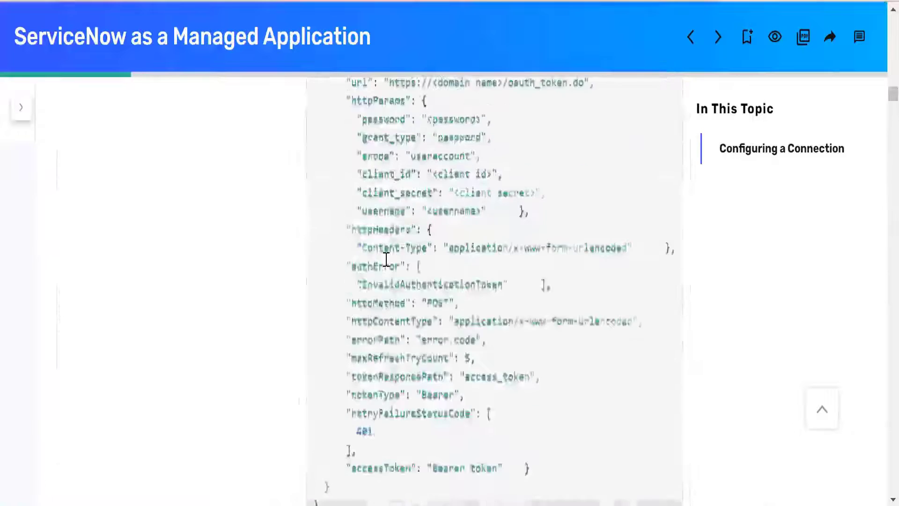
pyautogui.scroll(15, 386, 259)
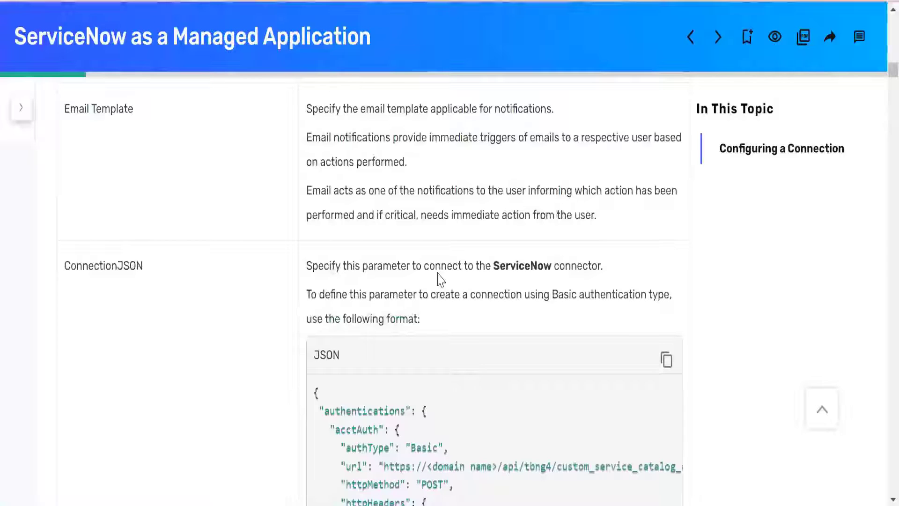
pyautogui.scroll(-2, 440, 277)
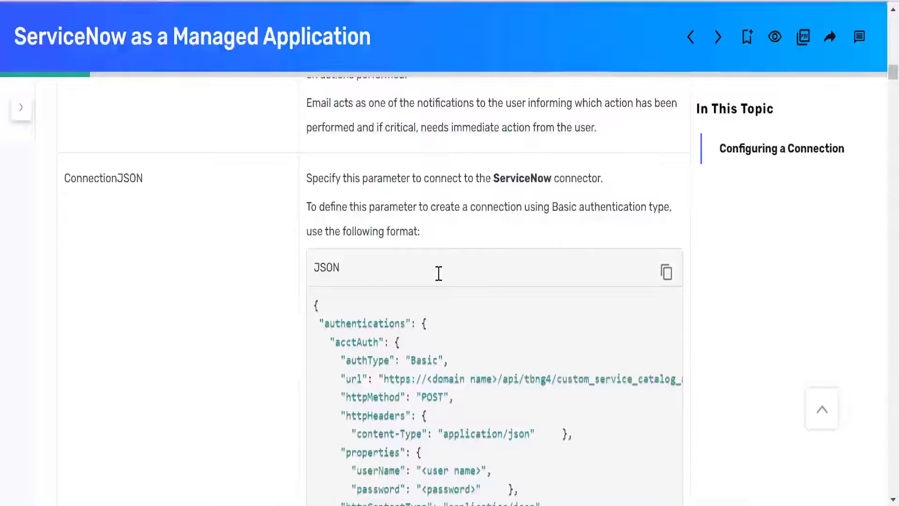
pyautogui.scroll(-4, 439, 274)
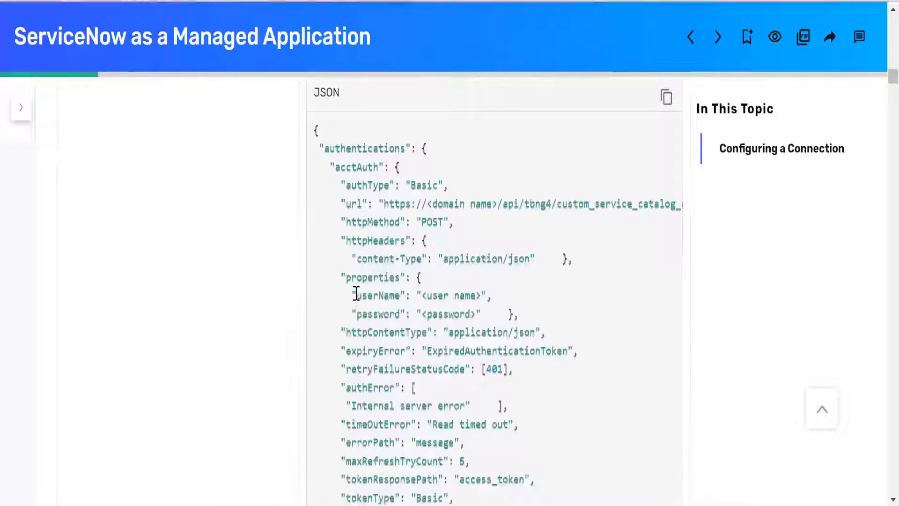
pyautogui.moveTo(357, 294); pyautogui.dragTo(484, 313)
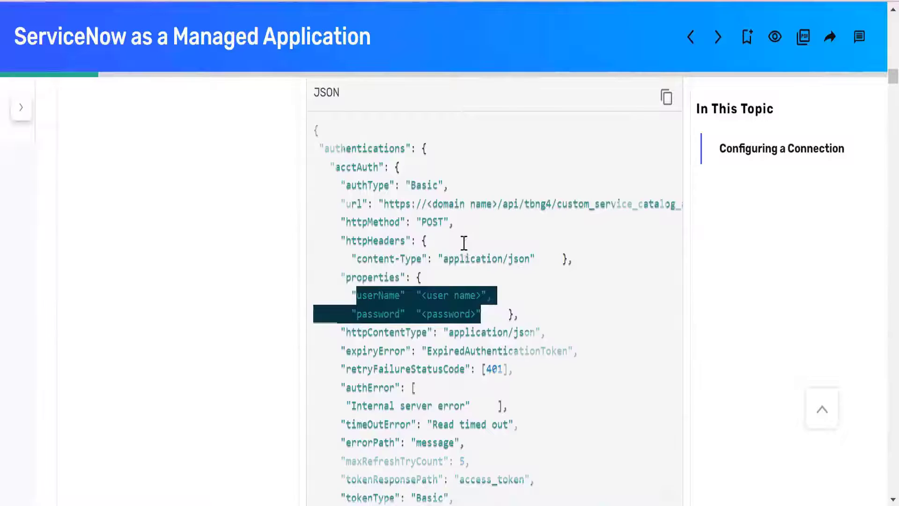
pyautogui.scroll(-4, 463, 249)
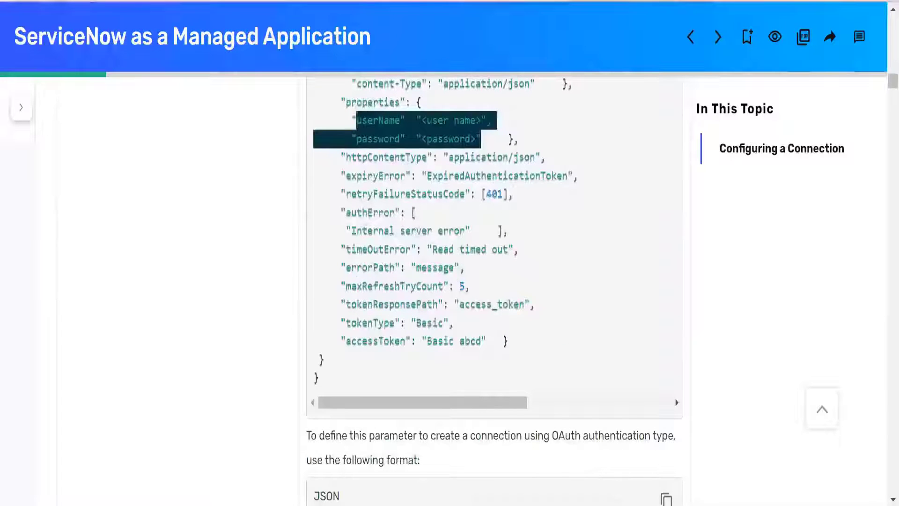
# - Switch to Postman and inspect the headers of the get Ticket request in the servivenow new training collection
pyautogui.hotkey('alt', 'Tab')
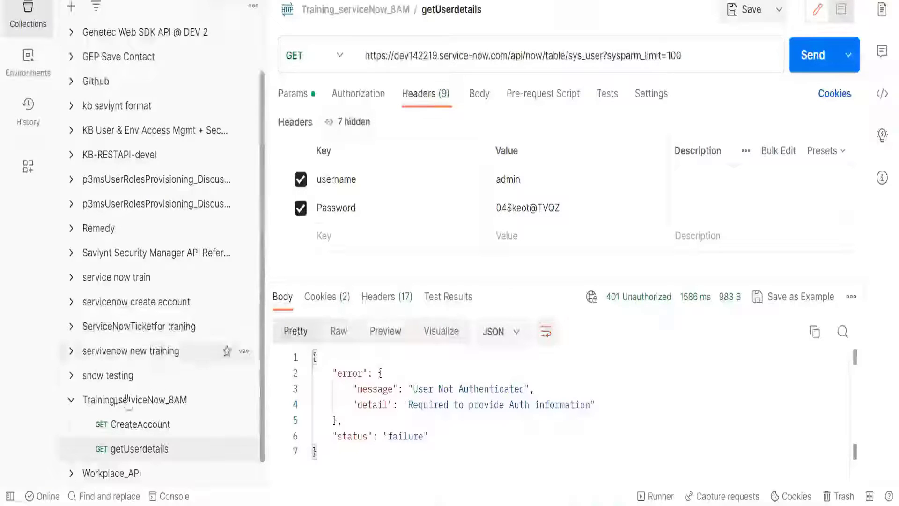
pyautogui.click(72, 354)
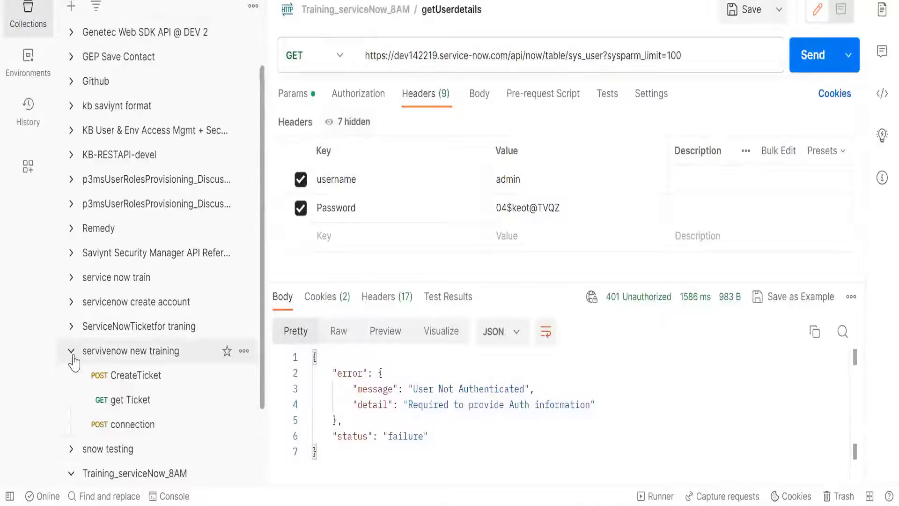
pyautogui.click(140, 411)
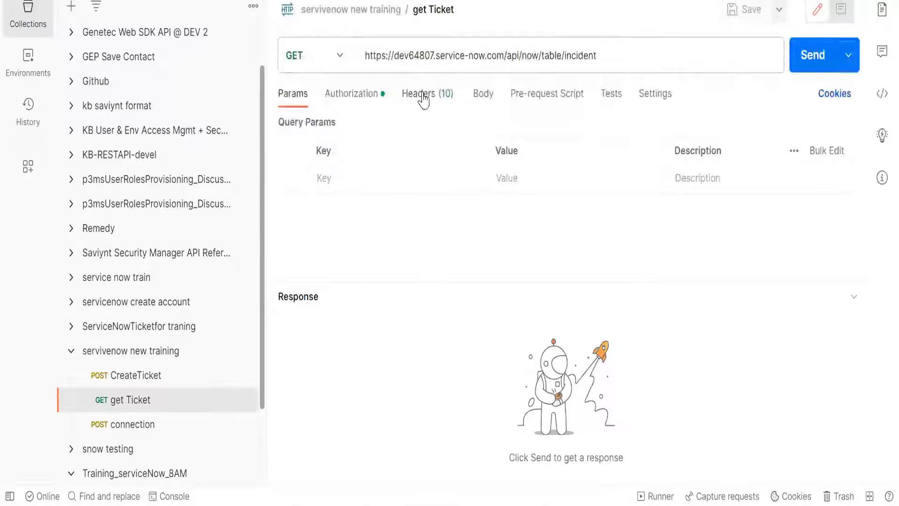
pyautogui.click(424, 99)
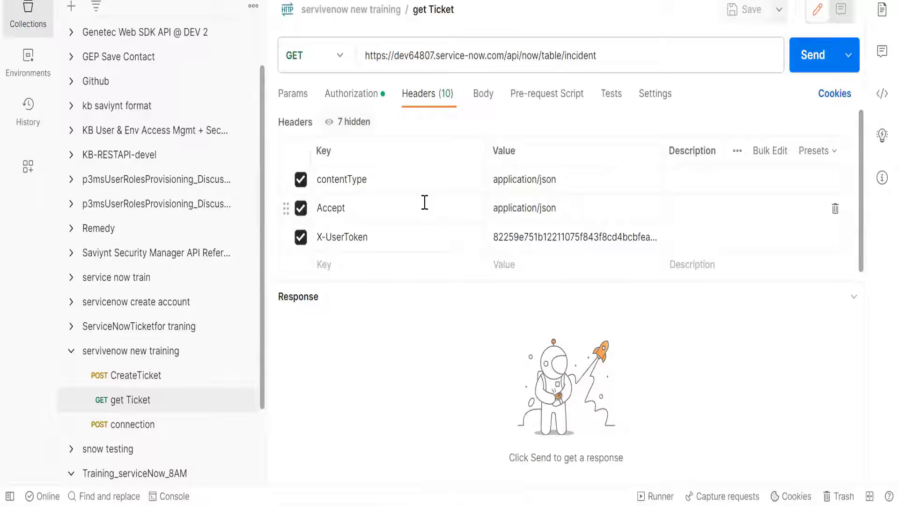
pyautogui.scroll(-1, 425, 203)
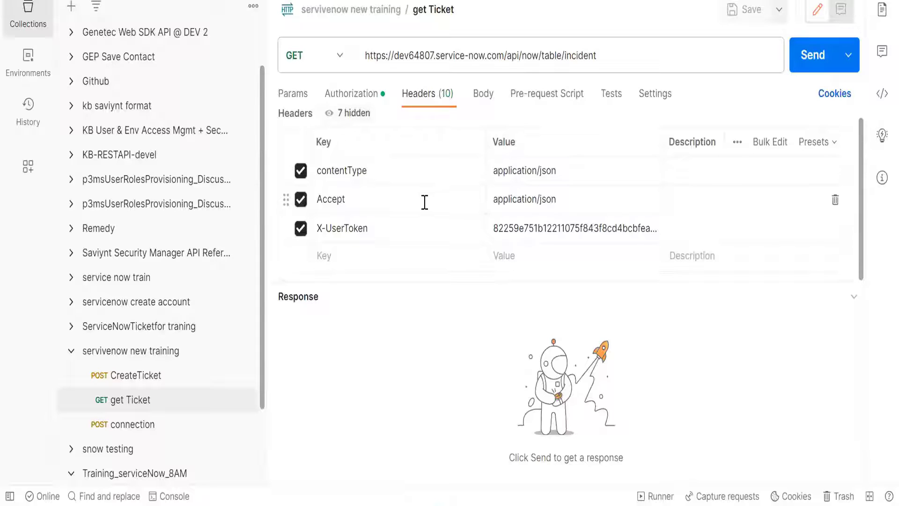
pyautogui.click(71, 351)
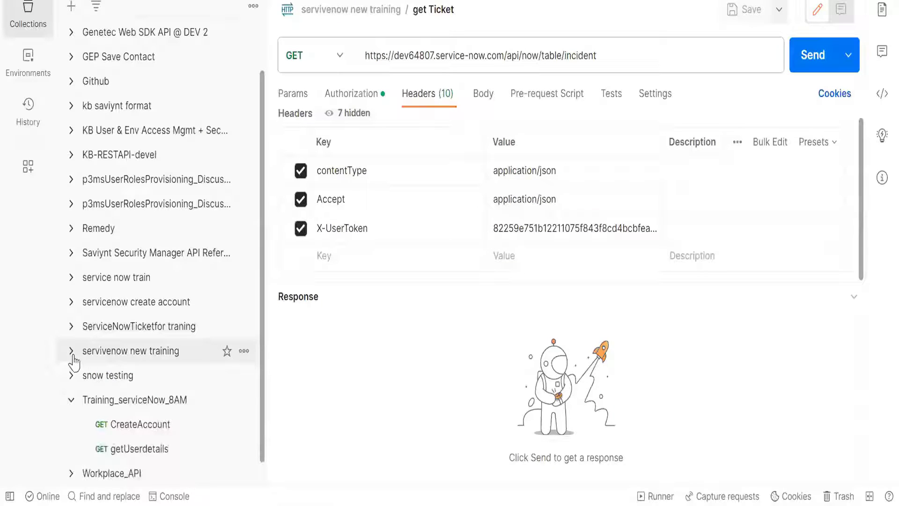
pyautogui.click(72, 356)
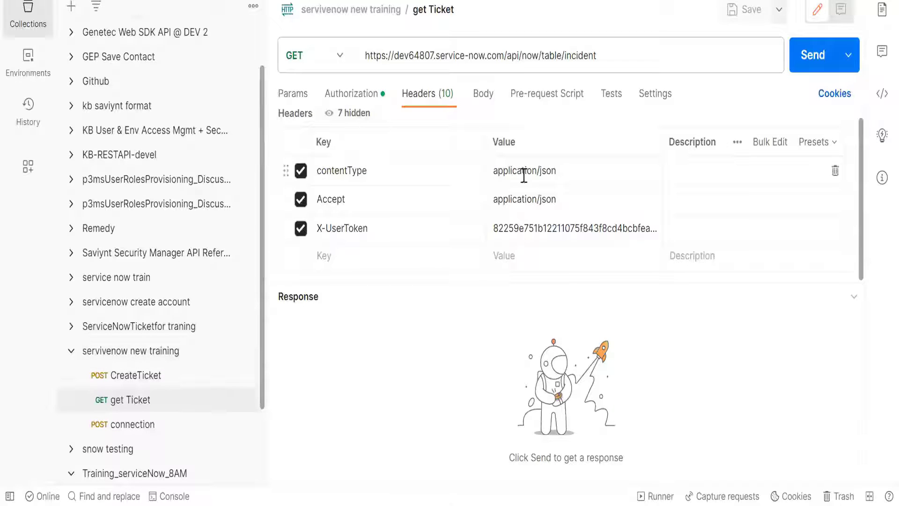
pyautogui.scroll(1, 542, 205)
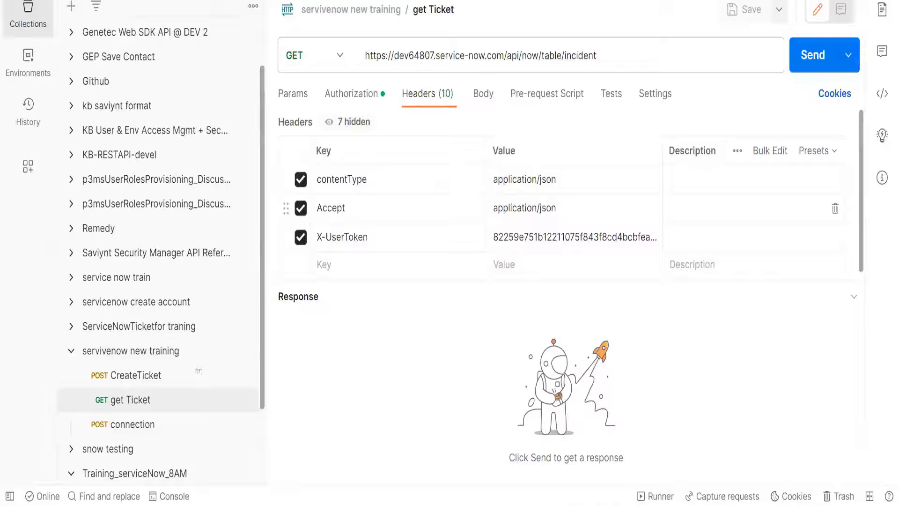
# - Inspect the body parameters of the connection request in the servivenow new training collection, and collapse that collection
pyautogui.click(139, 427)
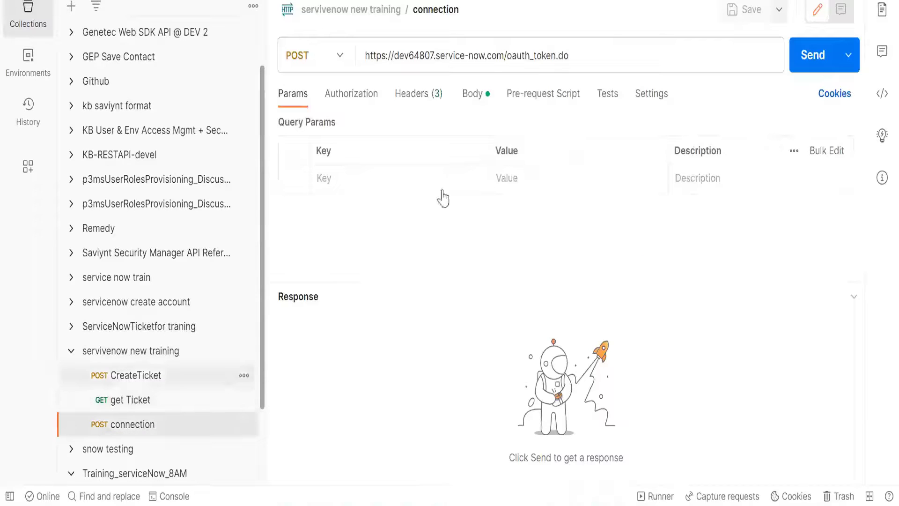
pyautogui.click(474, 99)
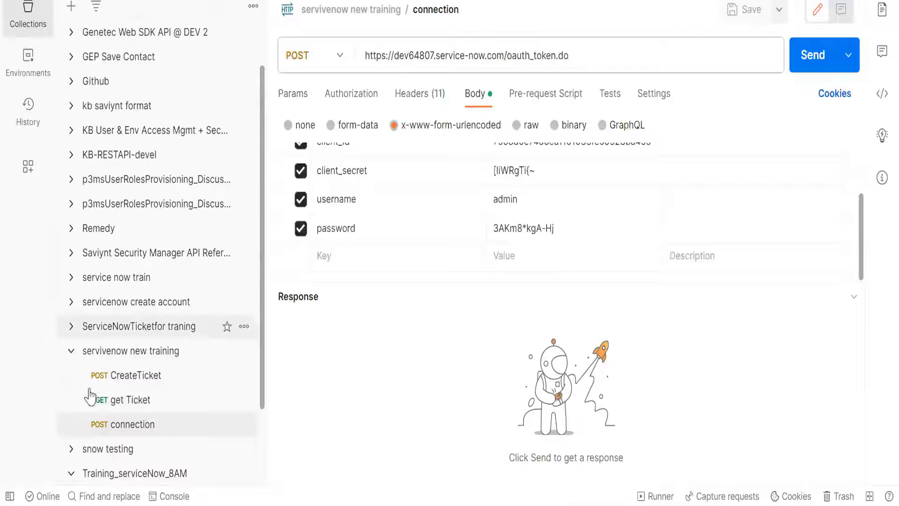
pyautogui.click(71, 351)
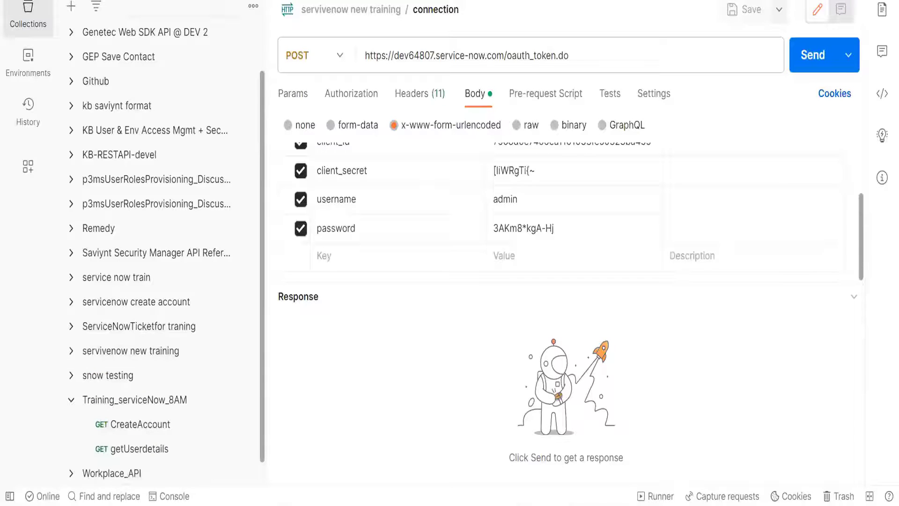
# - Switch to the ServiceNow as a Managed Application documentation and look through its Connection Parameters section
pyautogui.click(434, 504)
pyautogui.click(384, 461)
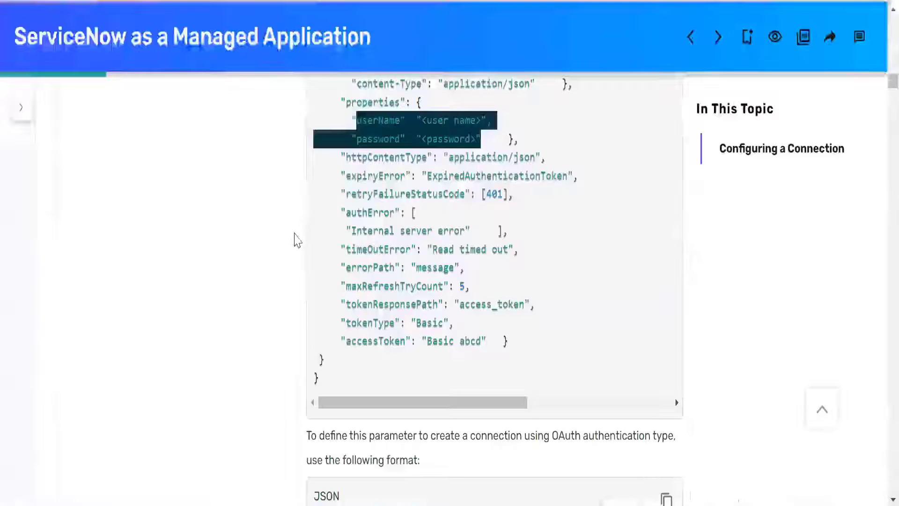
pyautogui.click(296, 236)
pyautogui.scroll(20, 295, 234)
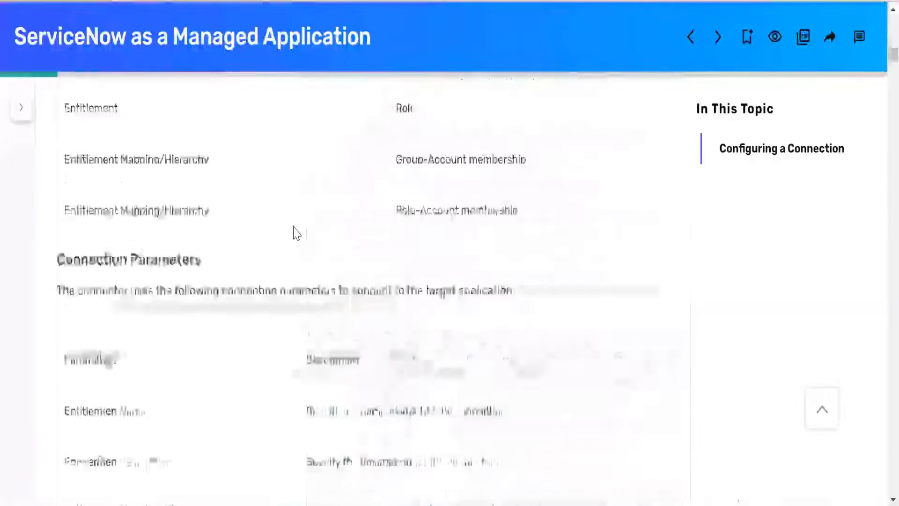
pyautogui.scroll(-10, 296, 233)
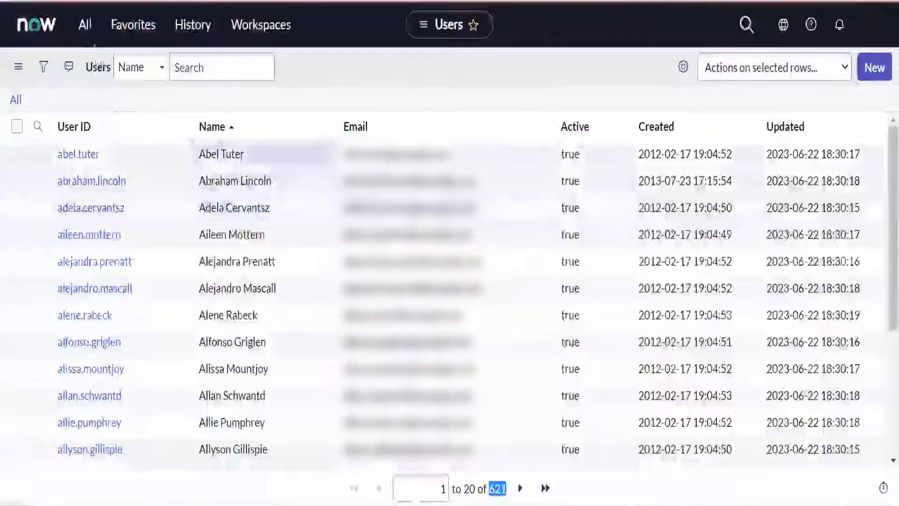
# - In the ServiceNow instance, find "tables" in the application navigator and open Tables under System Definition
pyautogui.click(87, 32)
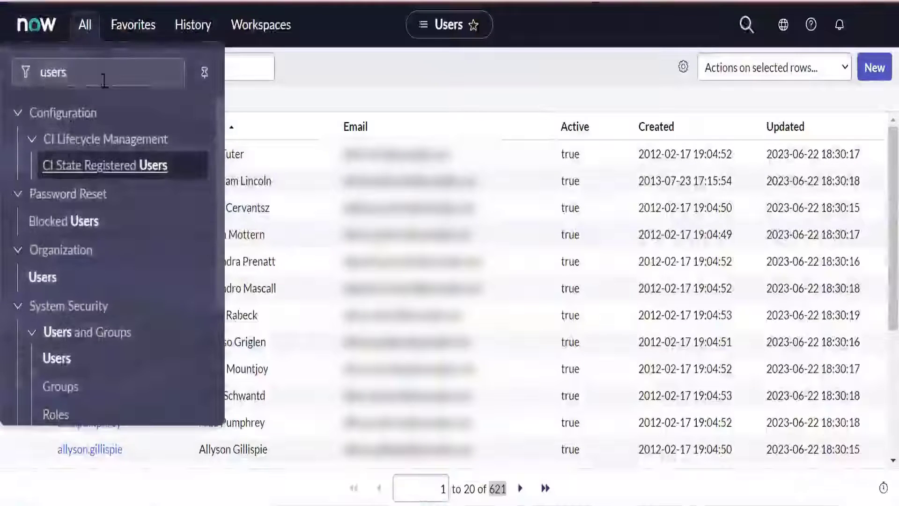
pyautogui.click(322, 77)
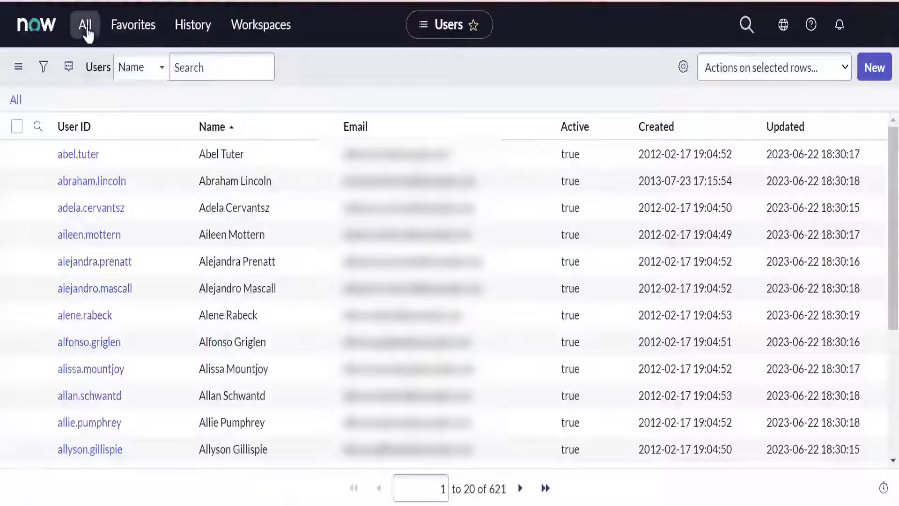
pyautogui.click(87, 30)
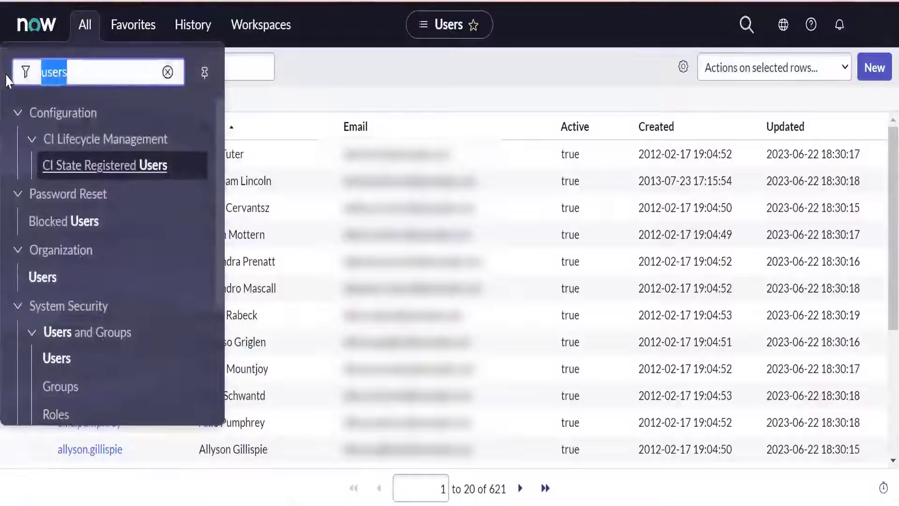
pyautogui.write('tables')
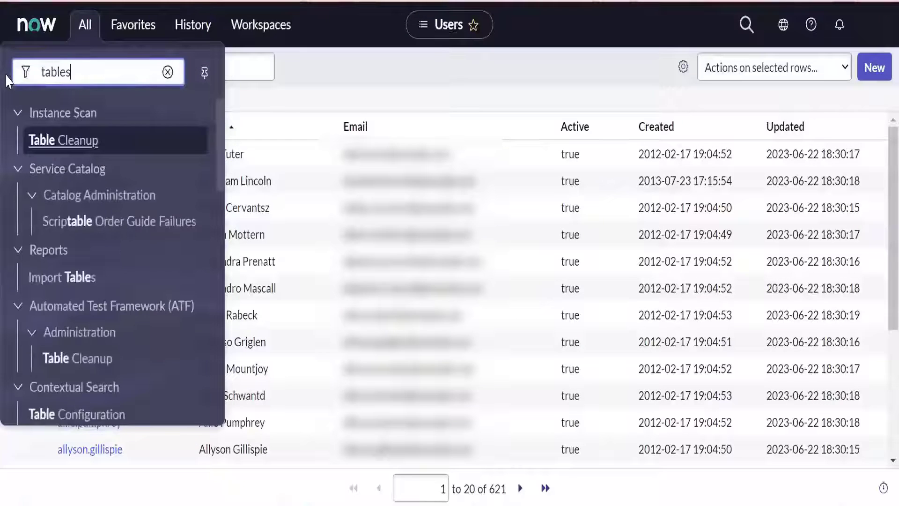
pyautogui.scroll(-3, 62, 305)
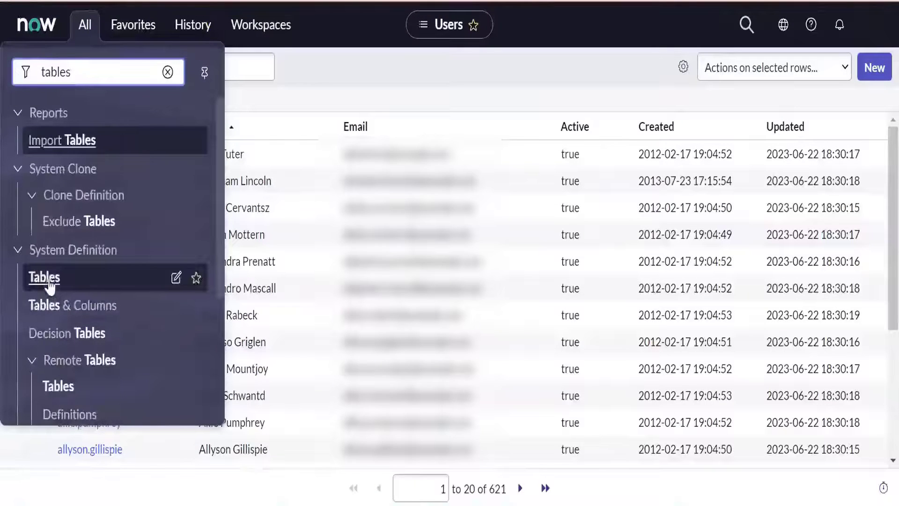
pyautogui.click(167, 266)
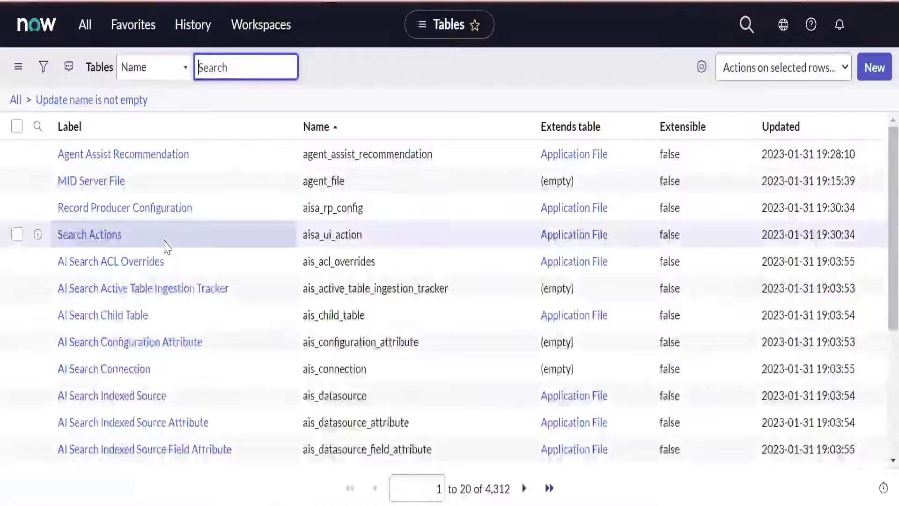
# - Remove the "Update name is not empty" filter from the Tables list
pyautogui.scroll(-5, 168, 246)
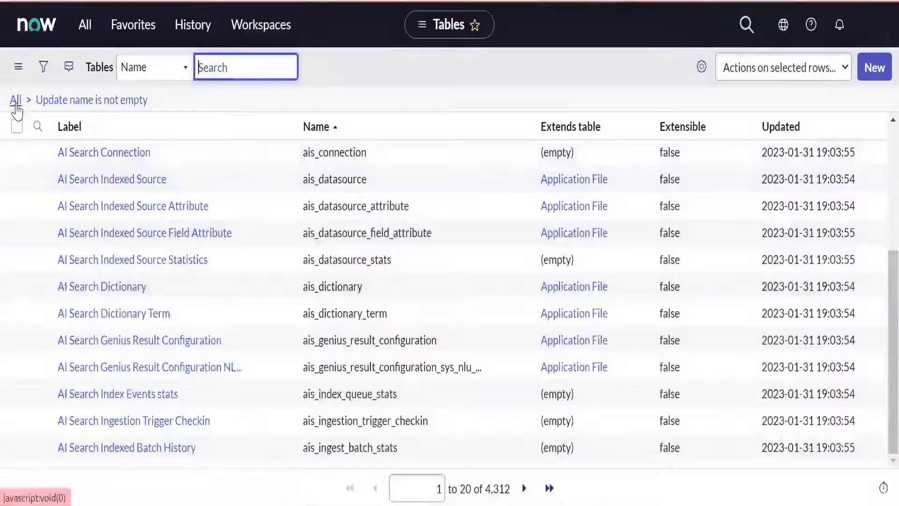
pyautogui.click(16, 105)
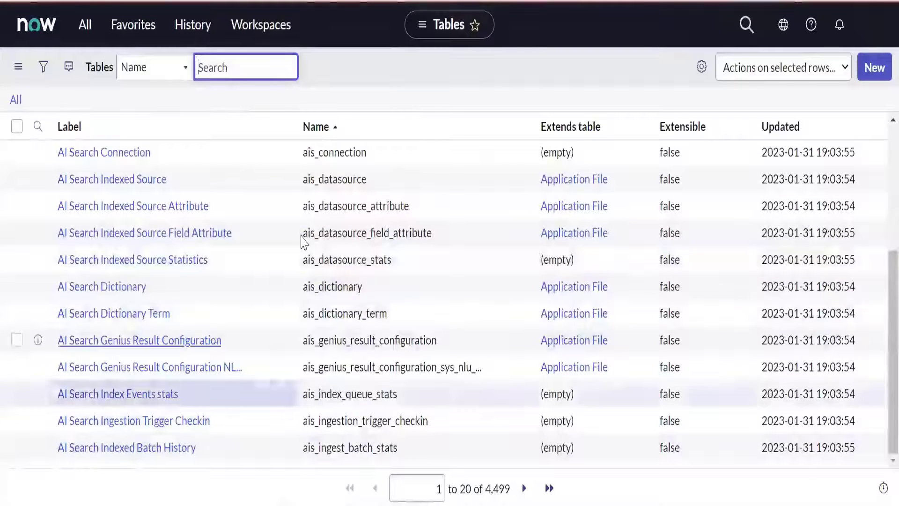
pyautogui.scroll(5, 302, 241)
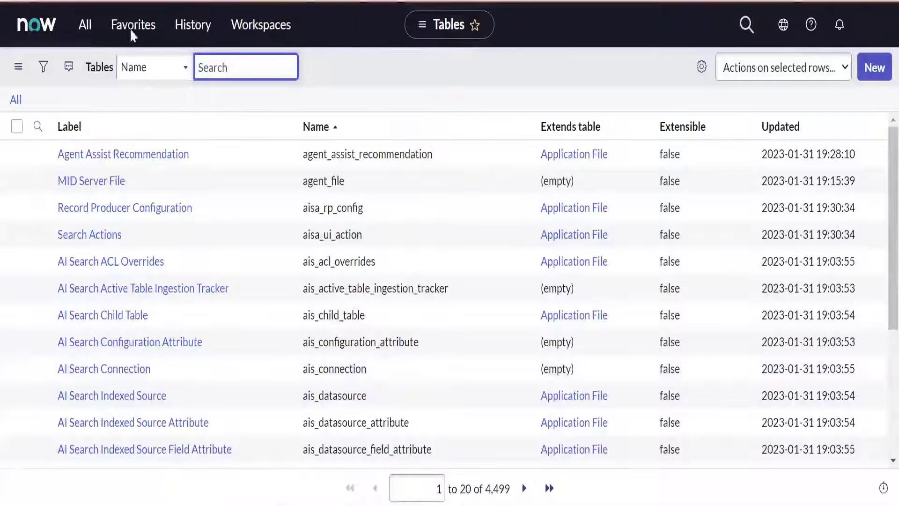
pyautogui.click(434, 29)
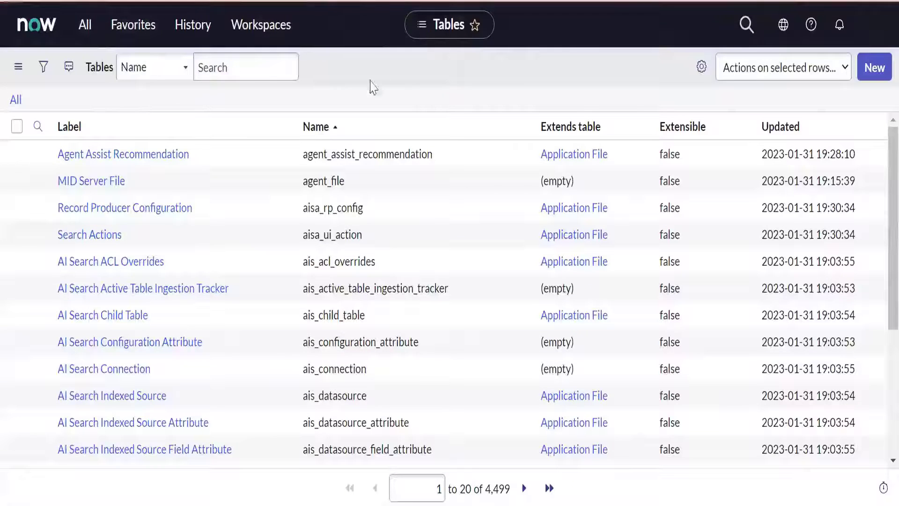
# - Search the Tables list by Name for sys_user and open the User table's record
pyautogui.click(161, 68)
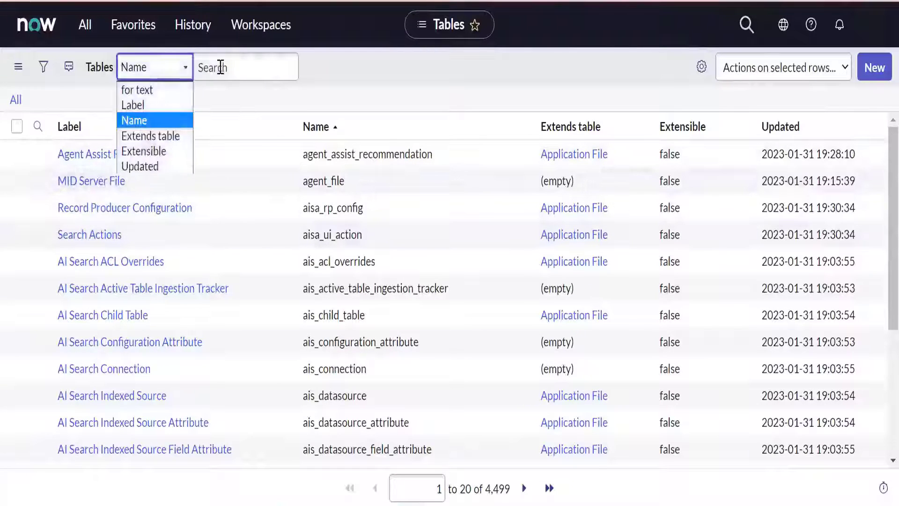
pyautogui.click(220, 68)
pyautogui.write('sys')
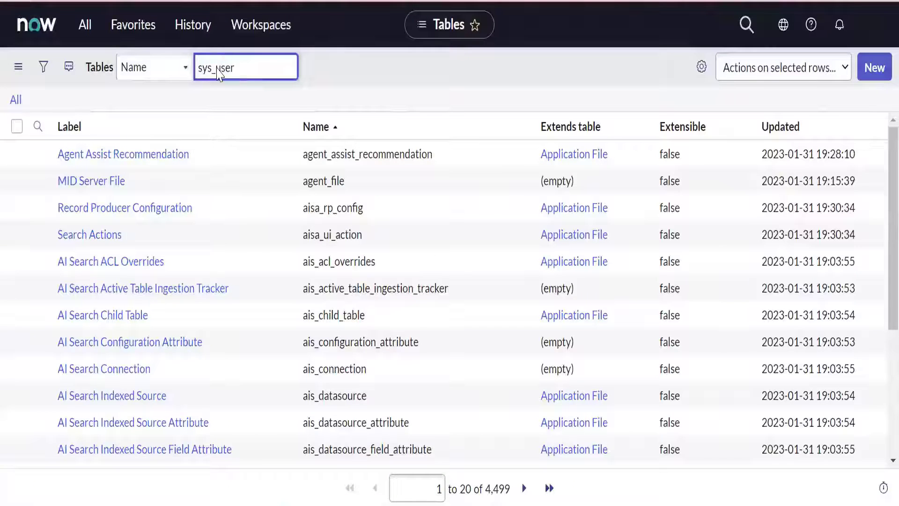
pyautogui.write('_user')
pyautogui.press('Return')
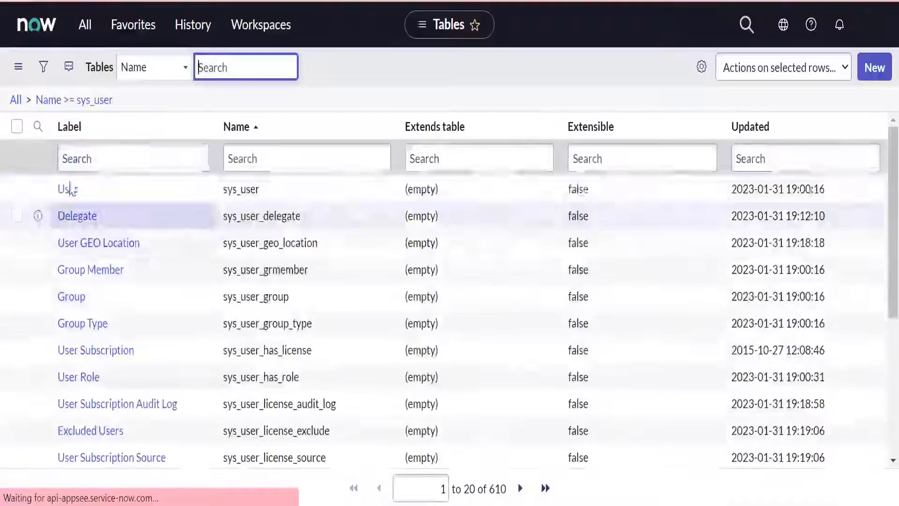
pyautogui.click(67, 191)
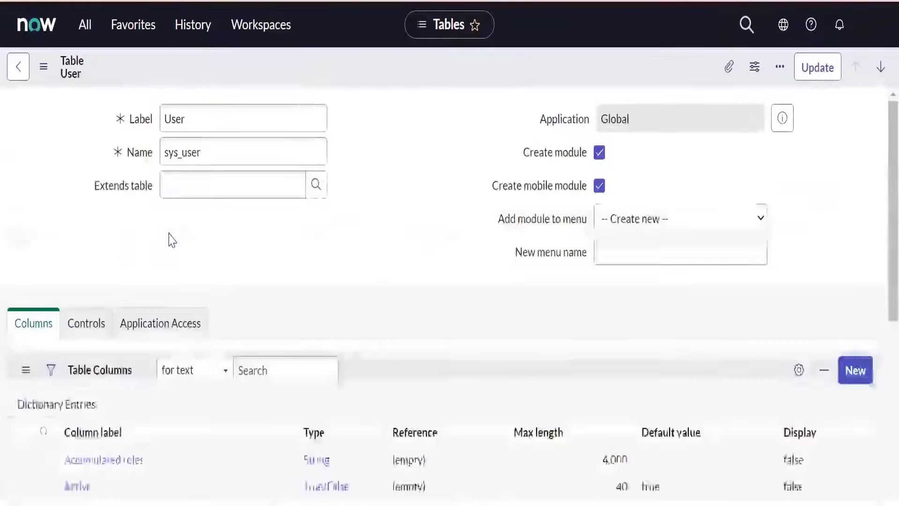
# - Look through the User table's columns, then open its Explore REST API related link and start the REST API Explorer
pyautogui.scroll(-15, 4, 251)
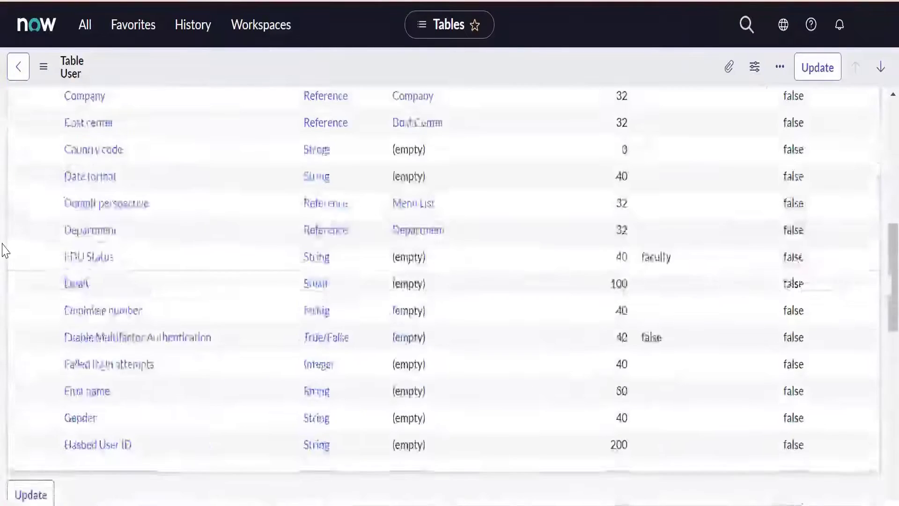
pyautogui.scroll(2, 126, 287)
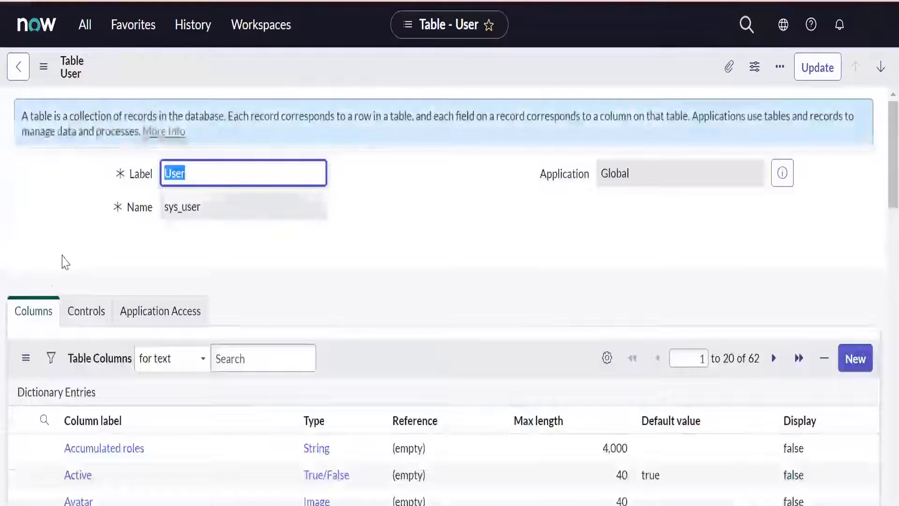
pyautogui.scroll(-9, 5, 238)
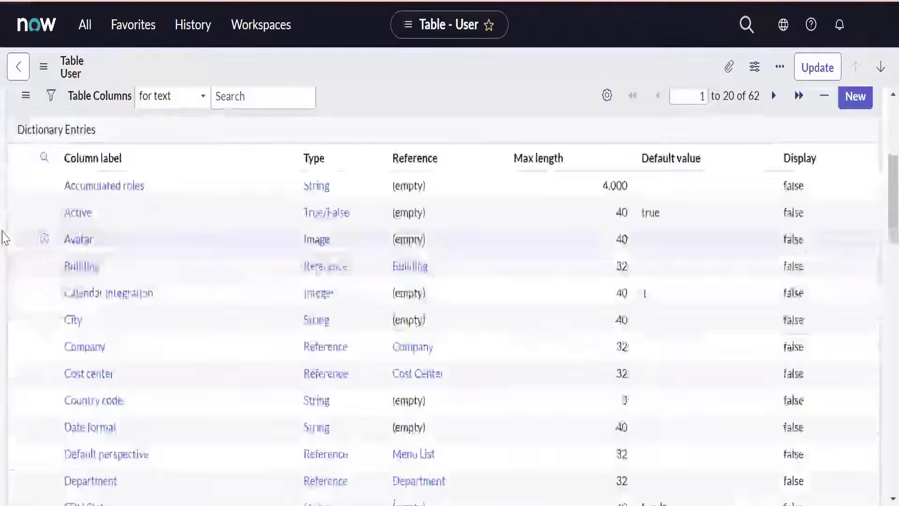
pyautogui.scroll(-4, 5, 237)
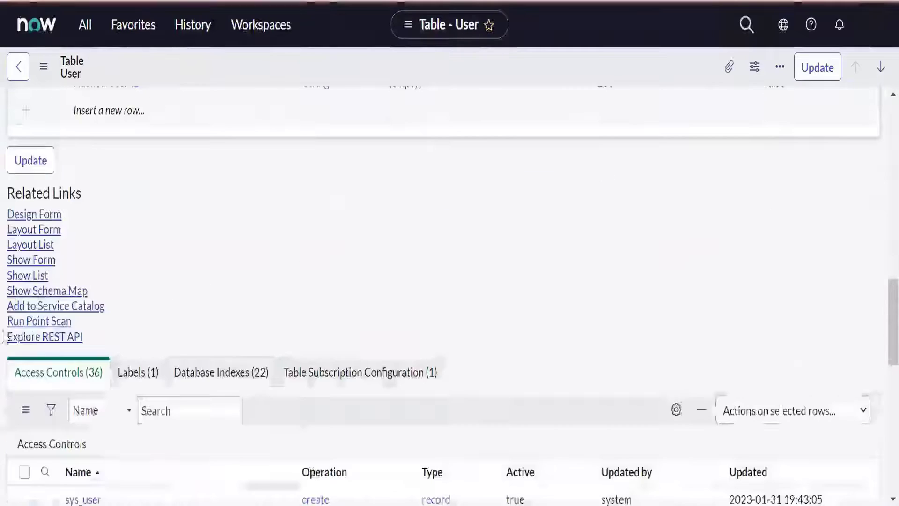
pyautogui.click(43, 337)
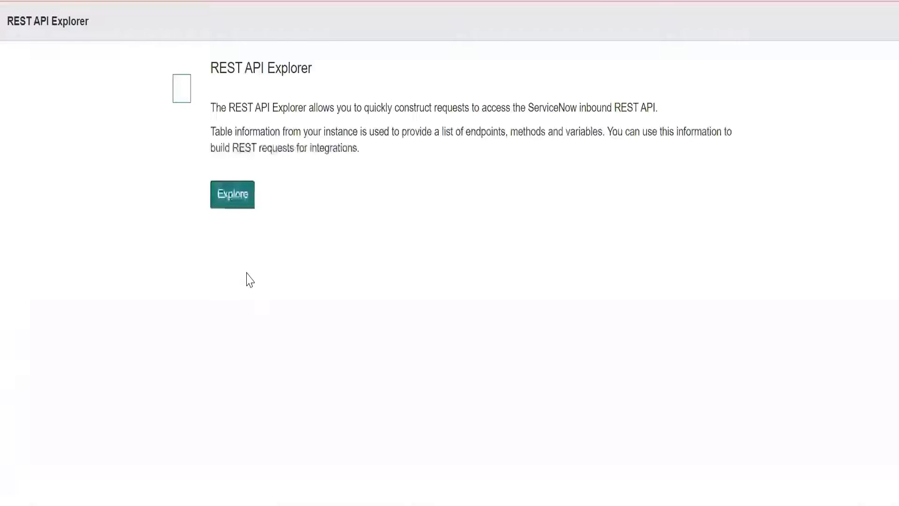
pyautogui.click(250, 201)
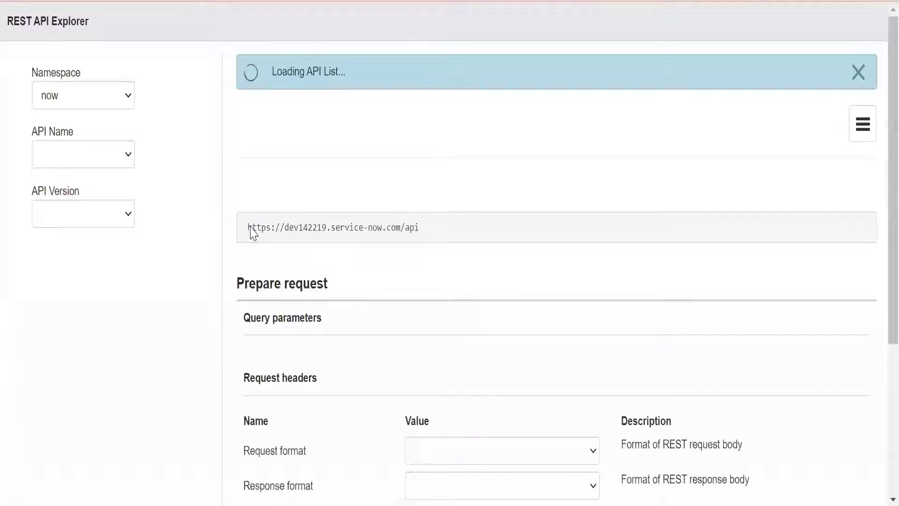
# - Highlight the API base URL, select Retrieve a record (GET), and examine its path parameters, query parameters and request headers
pyautogui.moveTo(247, 228); pyautogui.dragTo(423, 245)
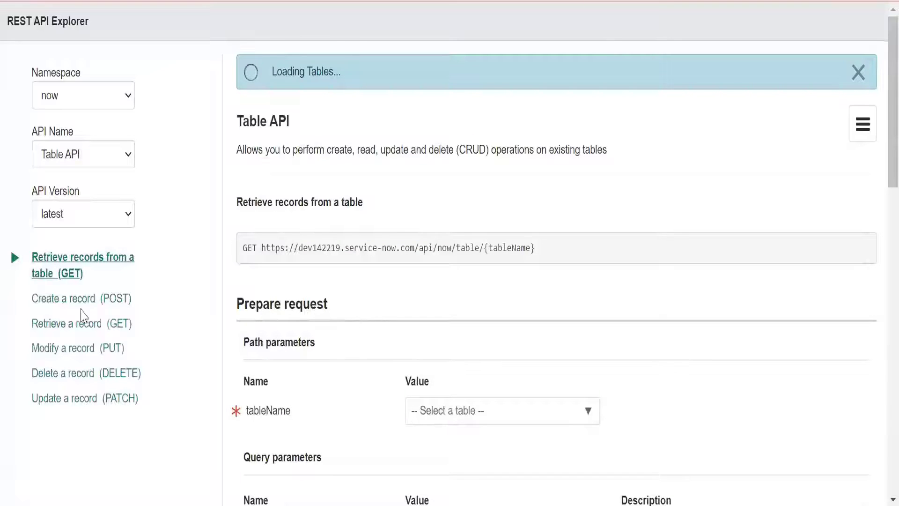
pyautogui.click(61, 326)
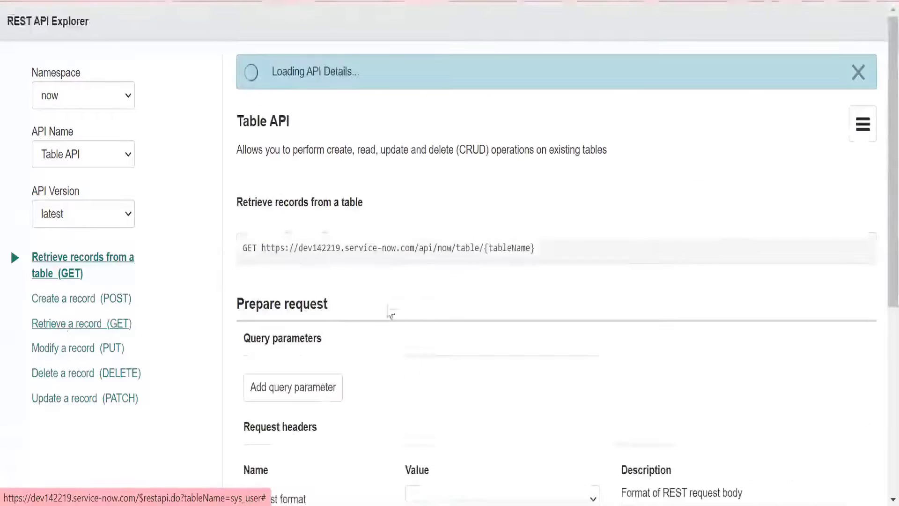
pyautogui.scroll(-2, 370, 296)
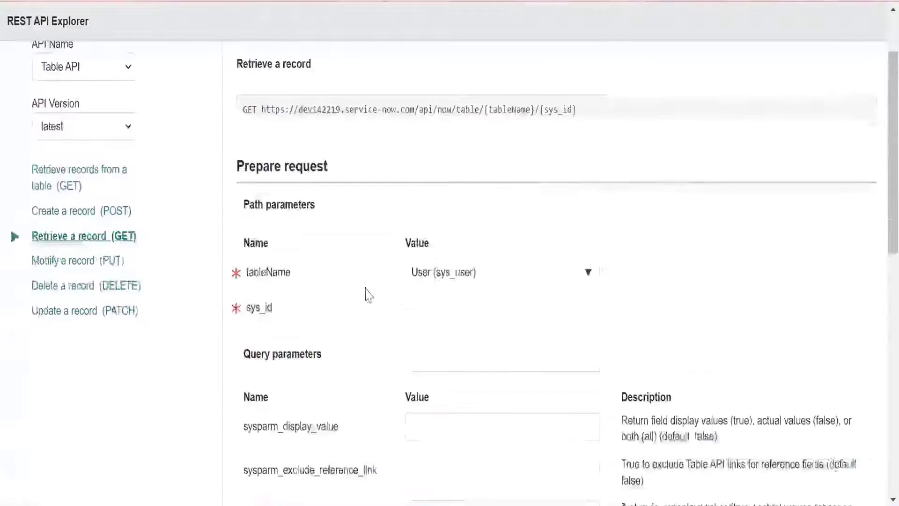
pyautogui.click(460, 219)
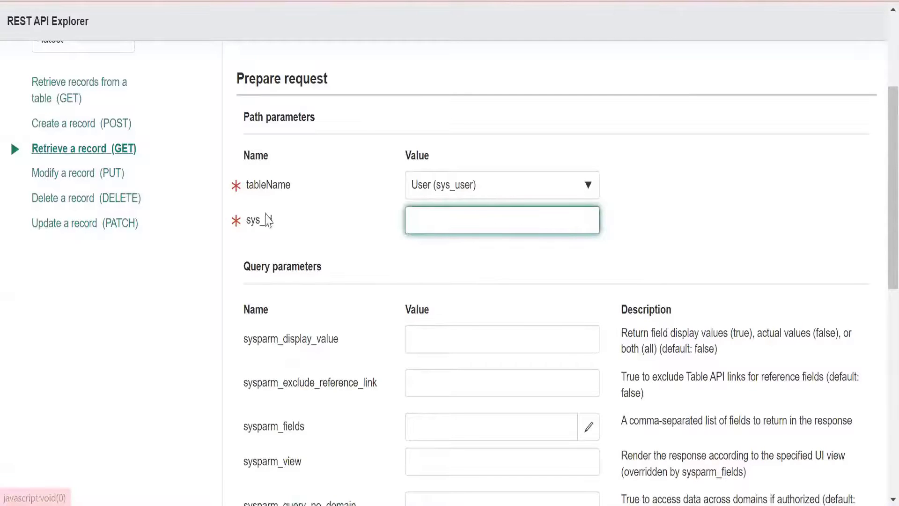
pyautogui.click(310, 210)
pyautogui.scroll(-2, 311, 210)
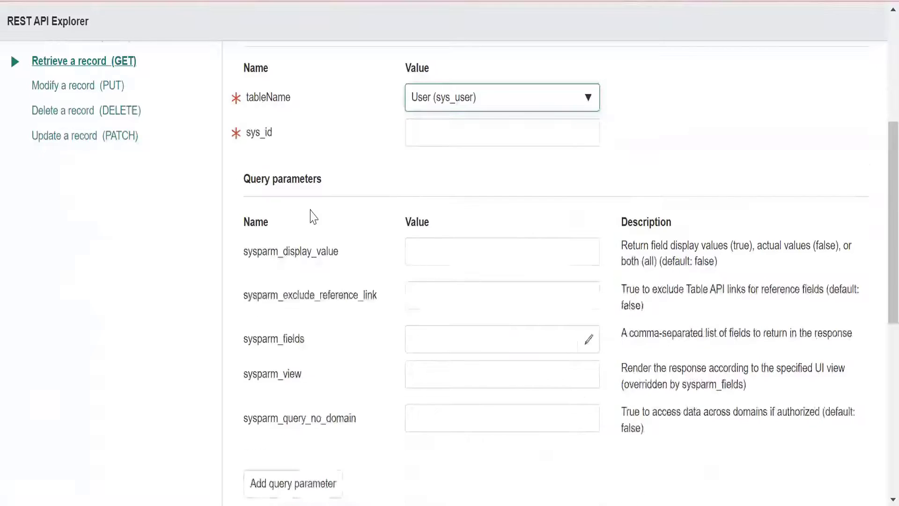
pyautogui.scroll(-8, 312, 216)
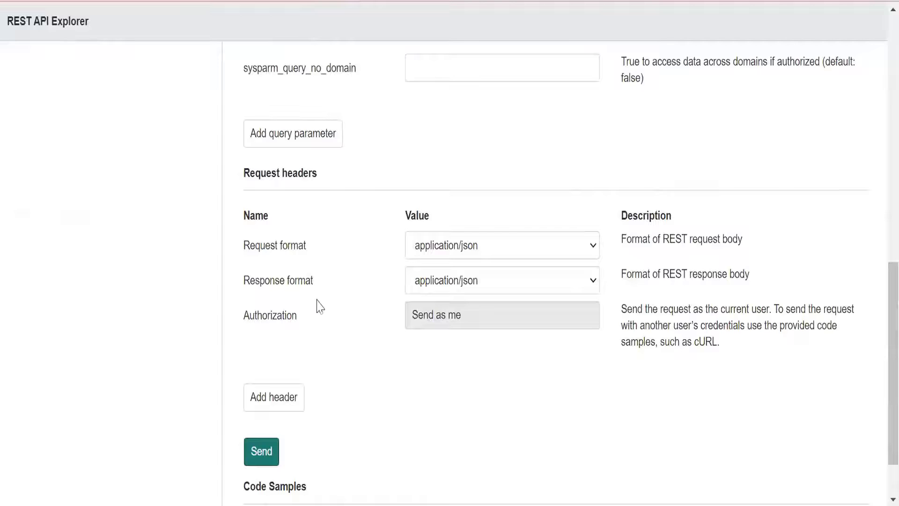
pyautogui.scroll(10, 322, 312)
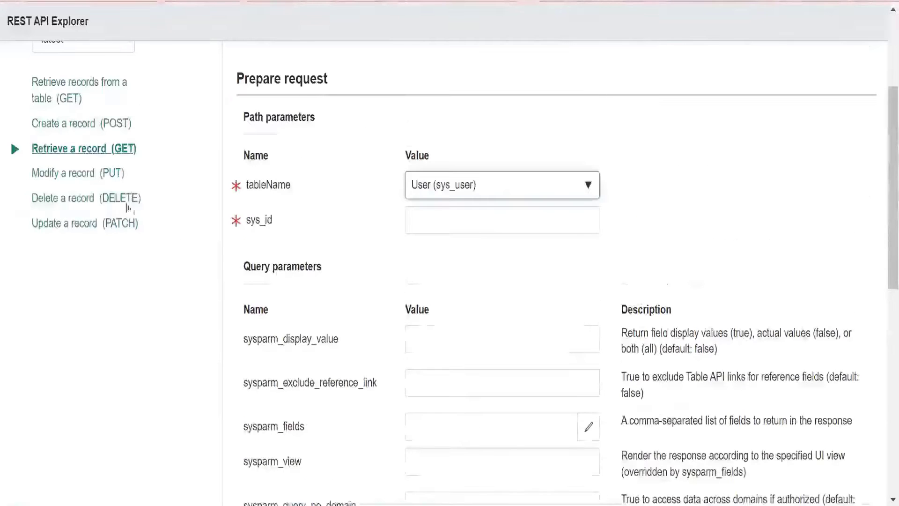
# - Select the Create a record (POST) operation for the User table and enter a sample name as the sysparm_display_value
pyautogui.click(70, 124)
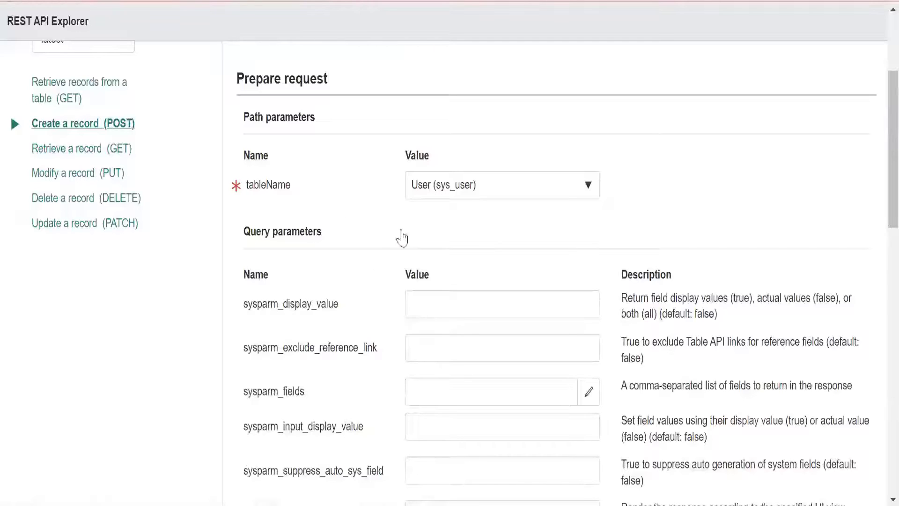
pyautogui.click(425, 305)
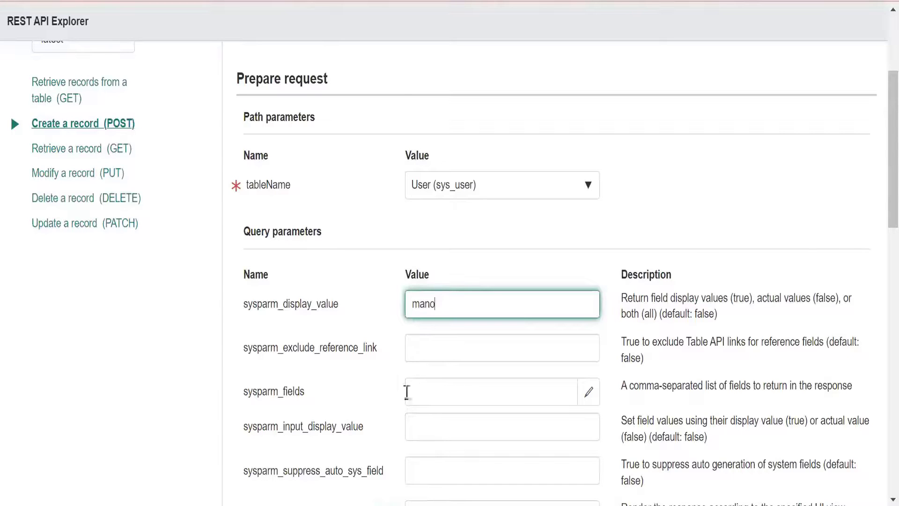
pyautogui.scroll(-3, 407, 393)
pyautogui.scroll(2, 406, 398)
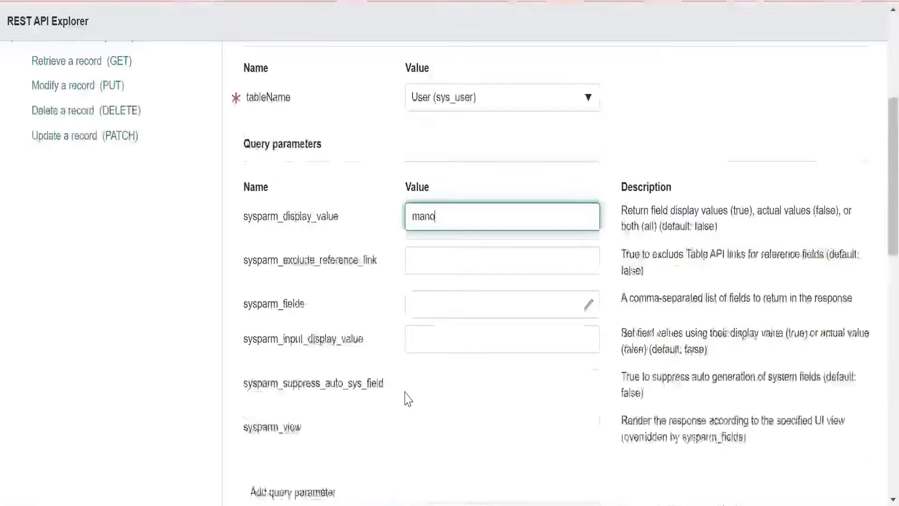
# - Review the POST operation's request headers and add a blank field row to its request body
pyautogui.scroll(-6, 407, 398)
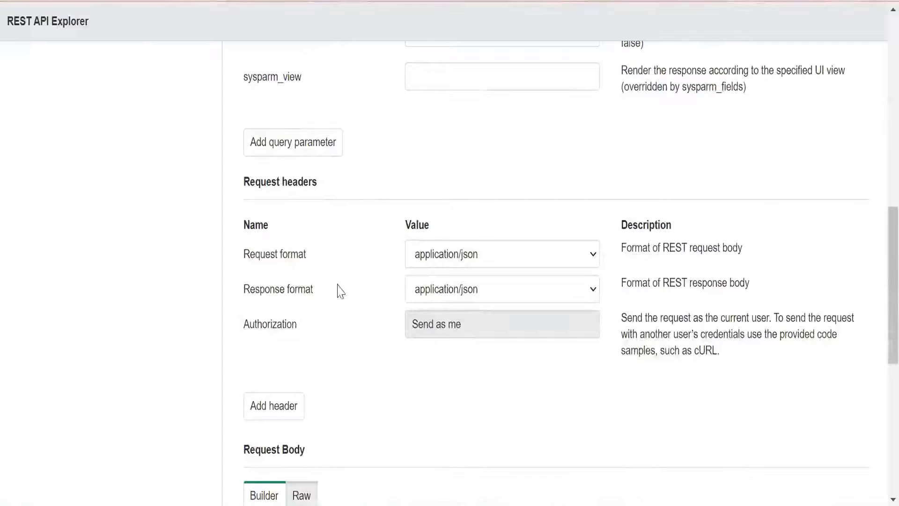
pyautogui.scroll(-2, 355, 381)
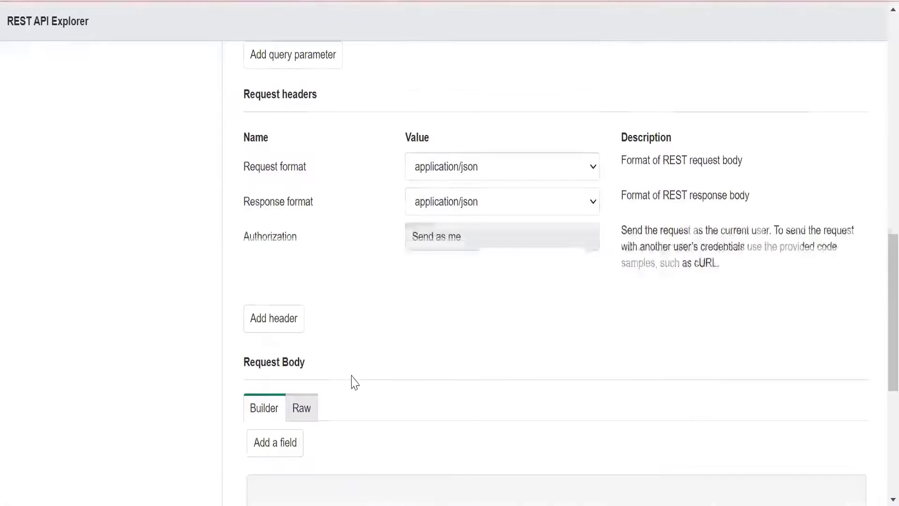
pyautogui.scroll(-4, 351, 381)
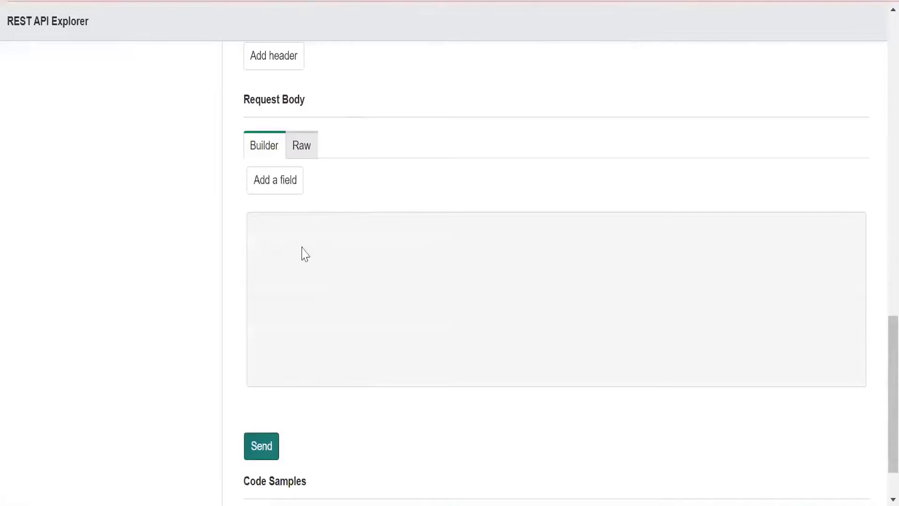
pyautogui.click(275, 187)
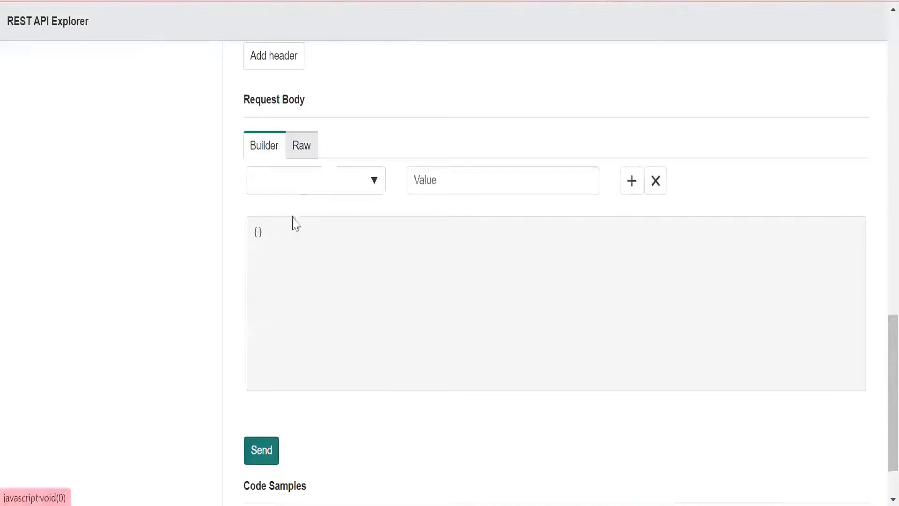
# - Clear the sysparm_display_value query parameter and return to the request body builder
pyautogui.scroll(2, 357, 228)
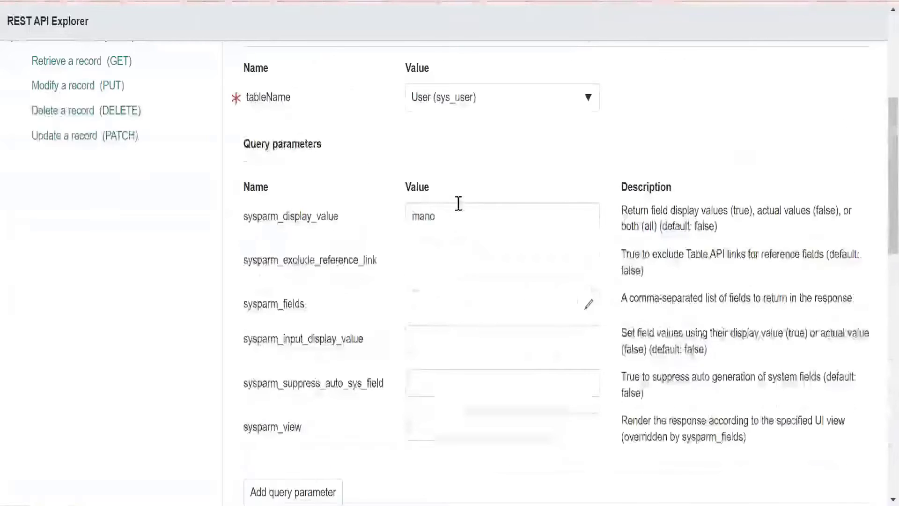
pyautogui.press('Tab')
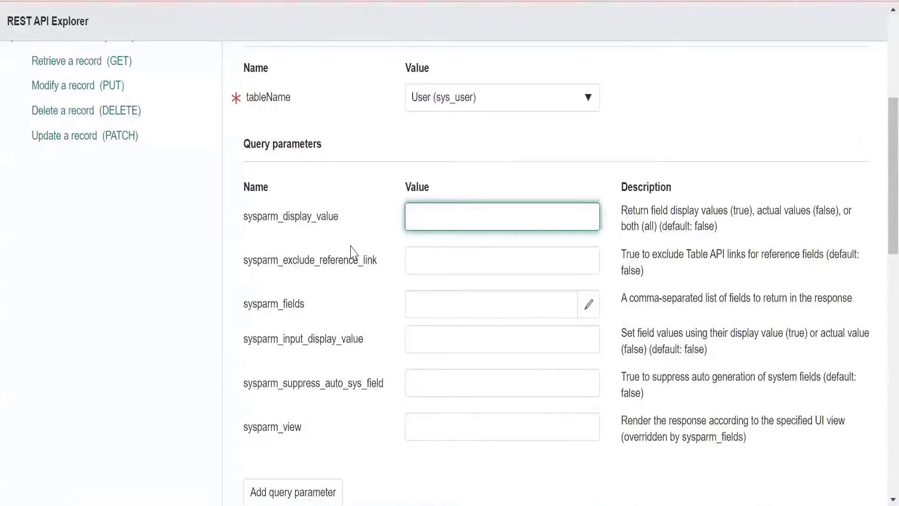
pyautogui.scroll(-15, 347, 243)
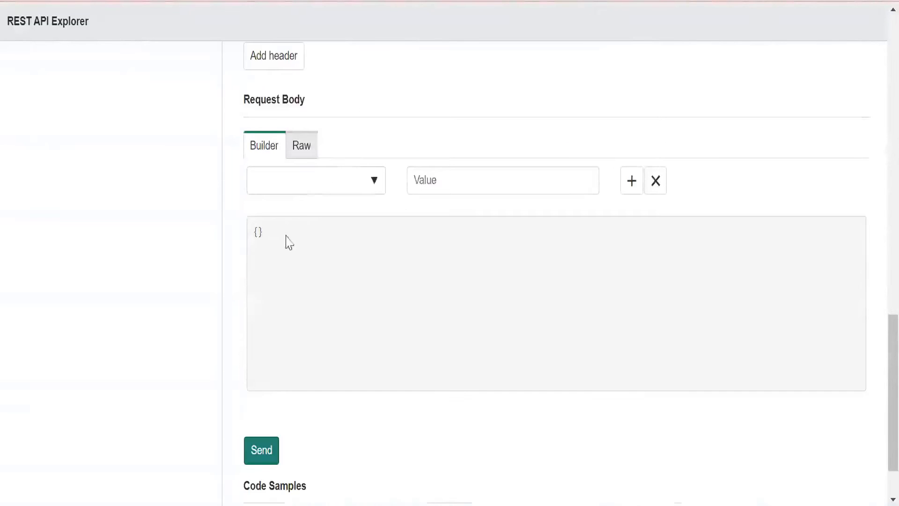